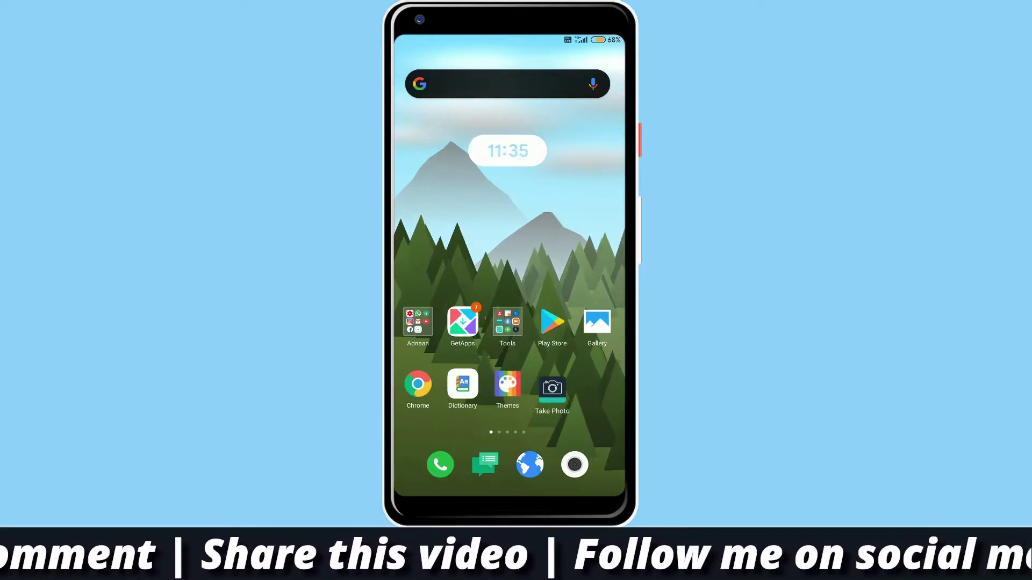
# Search Play Store for 'pixelflow' and confirm the PixelFlow intro maker is installed.
pyautogui.click(552, 322)
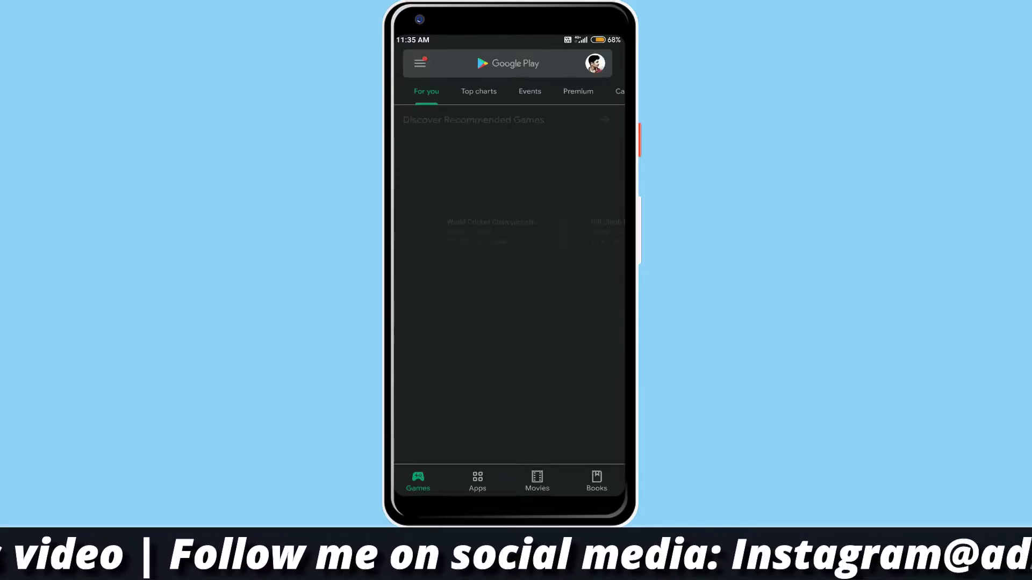
pyautogui.click(508, 64)
pyautogui.write('pixe')
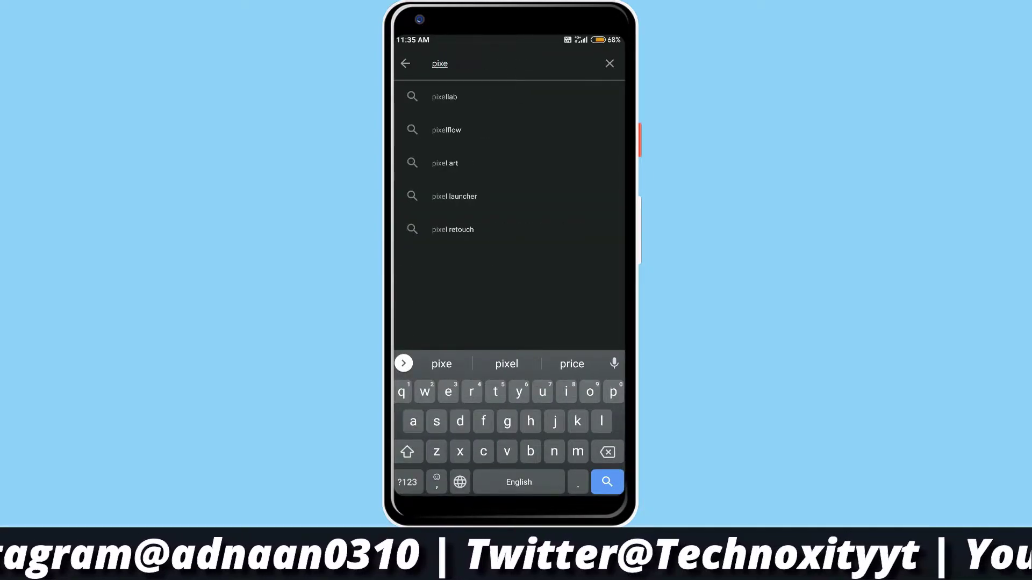
pyautogui.click(446, 129)
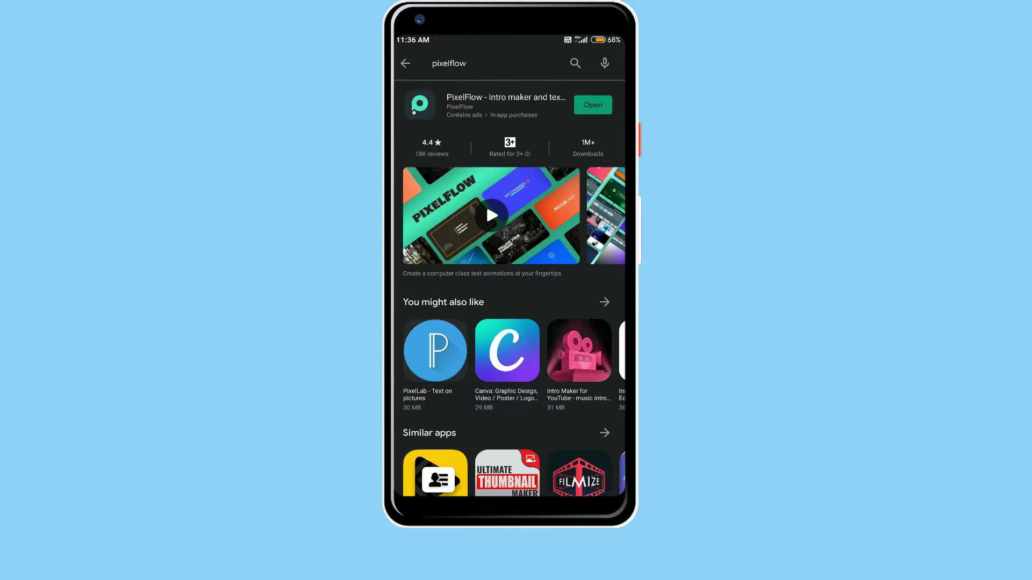
# Search the store for 'animated', view the installed Legend - Animated Text listing, then go Home.
pyautogui.click(406, 64)
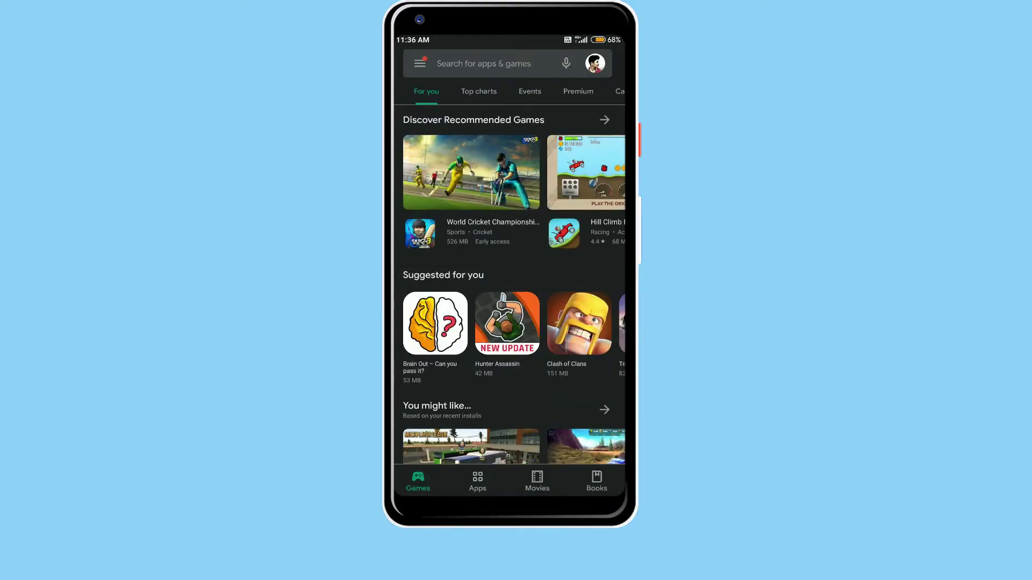
pyautogui.click(484, 63)
pyautogui.click(413, 421)
pyautogui.click(553, 451)
pyautogui.click(567, 391)
pyautogui.click(577, 452)
pyautogui.click(413, 421)
pyautogui.click(495, 392)
pyautogui.click(448, 392)
pyautogui.click(459, 421)
pyautogui.click(518, 482)
pyautogui.click(491, 96)
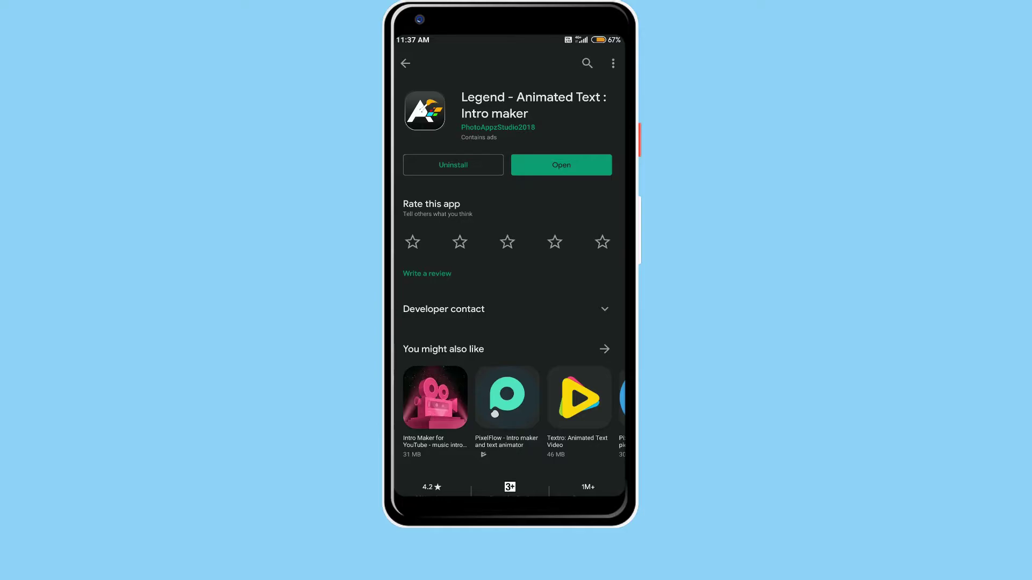
pyautogui.press('Home')
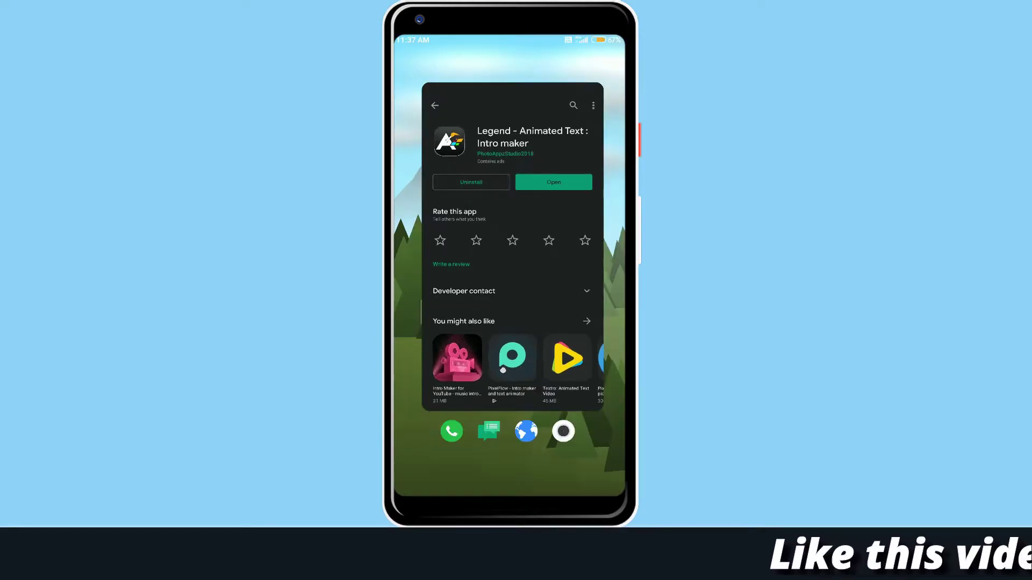
# Swipe through the home screen pages to find PixelFlow and launch it.
pyautogui.moveTo(581, 266); pyautogui.dragTo(419, 266)
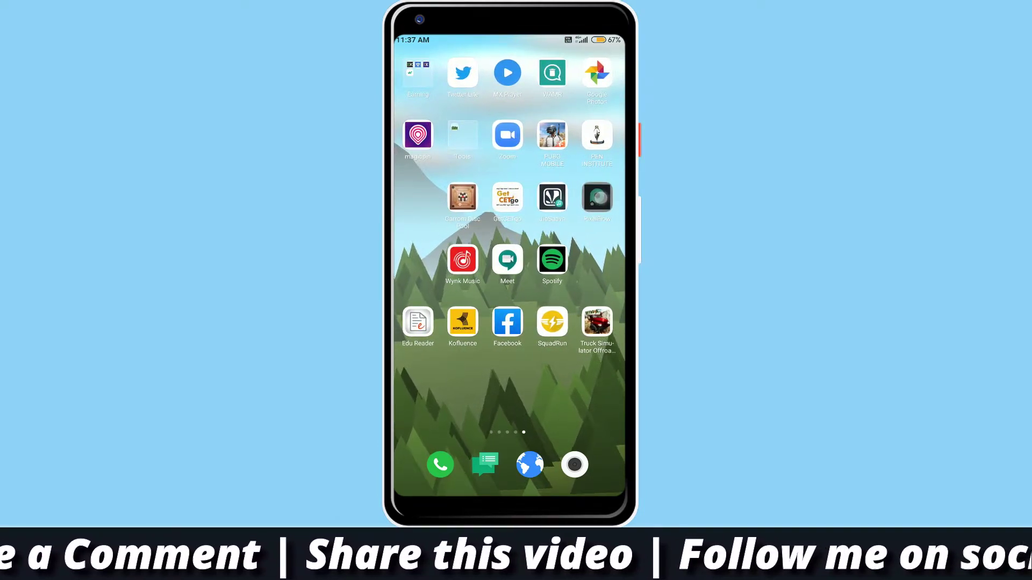
pyautogui.click(597, 198)
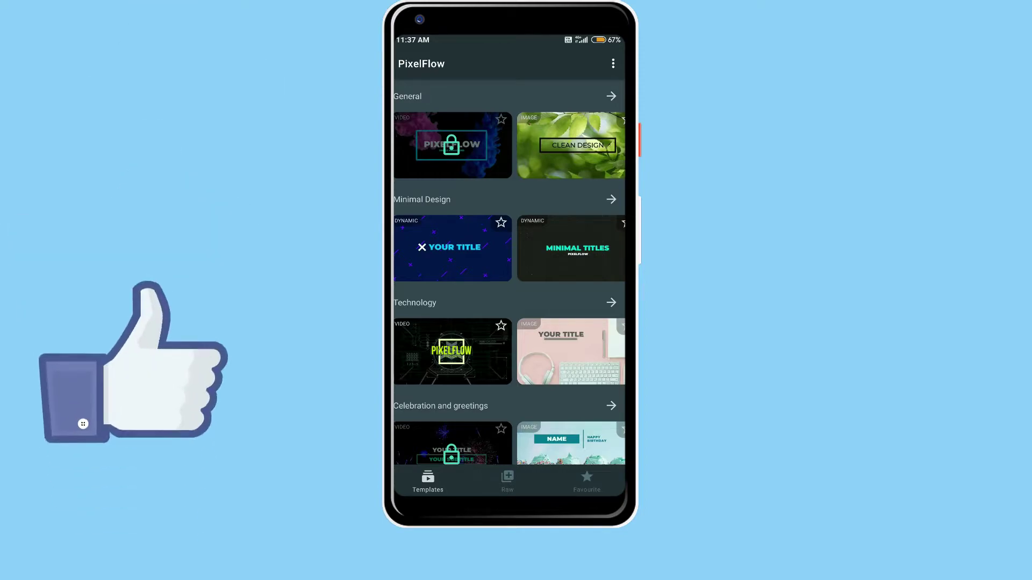
pyautogui.moveTo(507, 259); pyautogui.dragTo(500, 240)
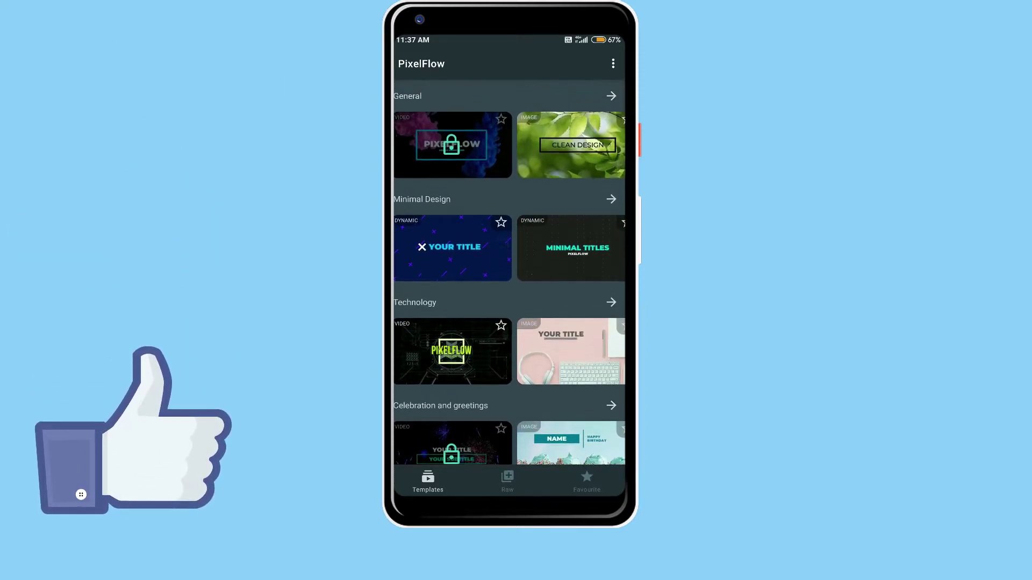
pyautogui.click(452, 353)
pyautogui.click(501, 222)
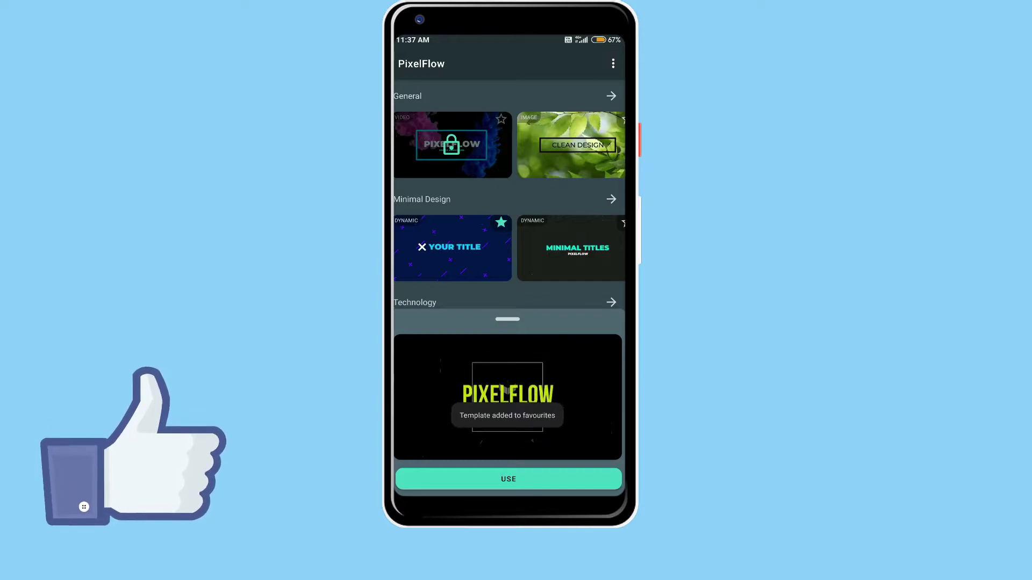
pyautogui.click(501, 223)
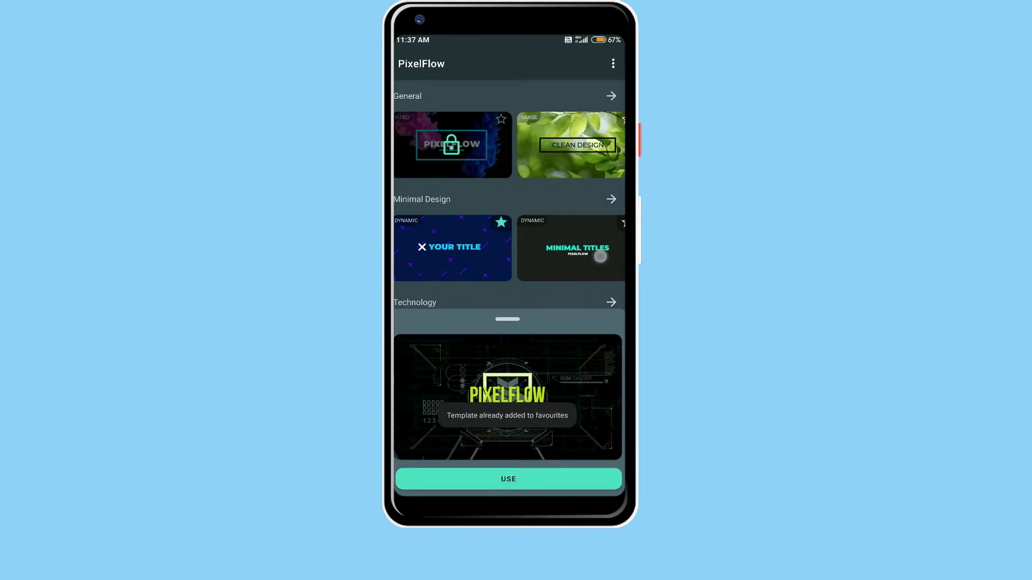
pyautogui.moveTo(601, 257); pyautogui.dragTo(580, 137)
pyautogui.moveTo(568, 220); pyautogui.dragTo(568, 129)
pyautogui.click(498, 405)
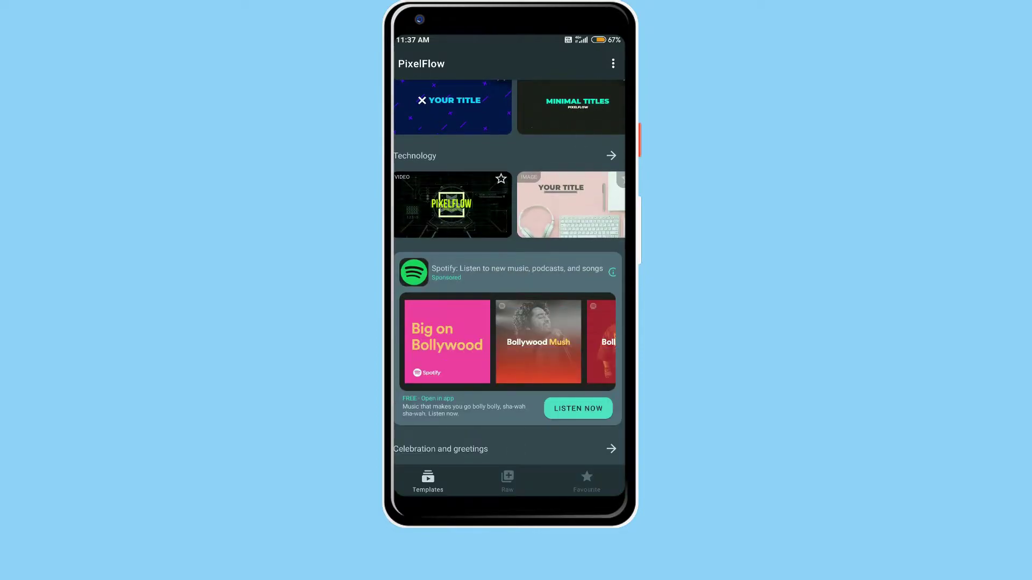
pyautogui.moveTo(508, 202); pyautogui.dragTo(508, 347)
pyautogui.click(502, 223)
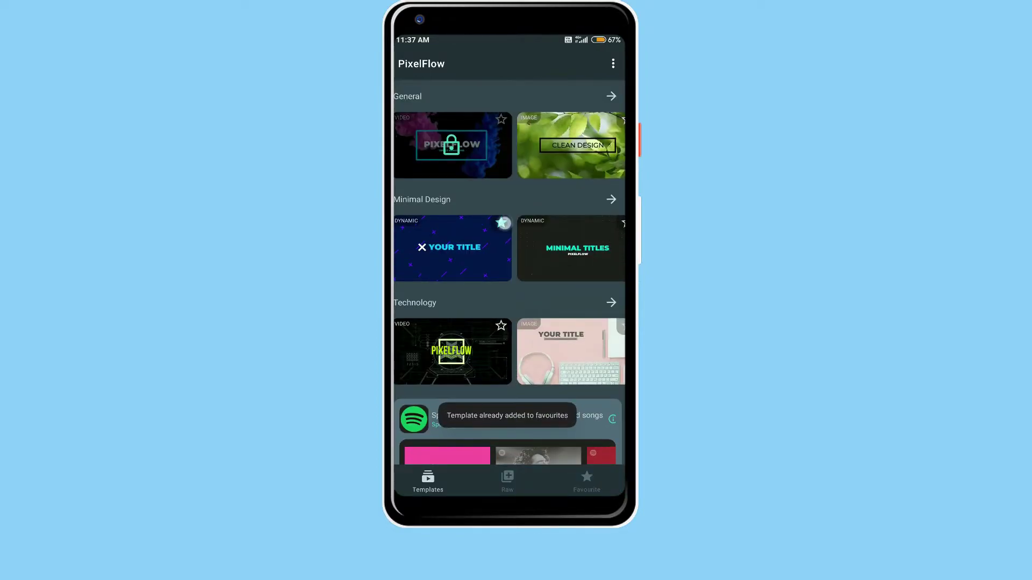
pyautogui.moveTo(508, 347); pyautogui.dragTo(508, 162)
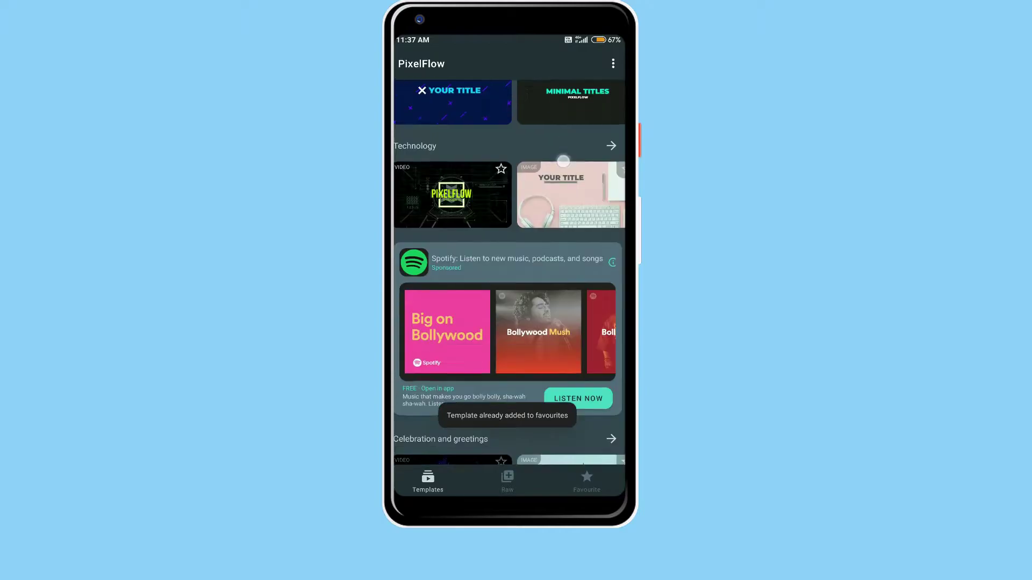
pyautogui.click(586, 482)
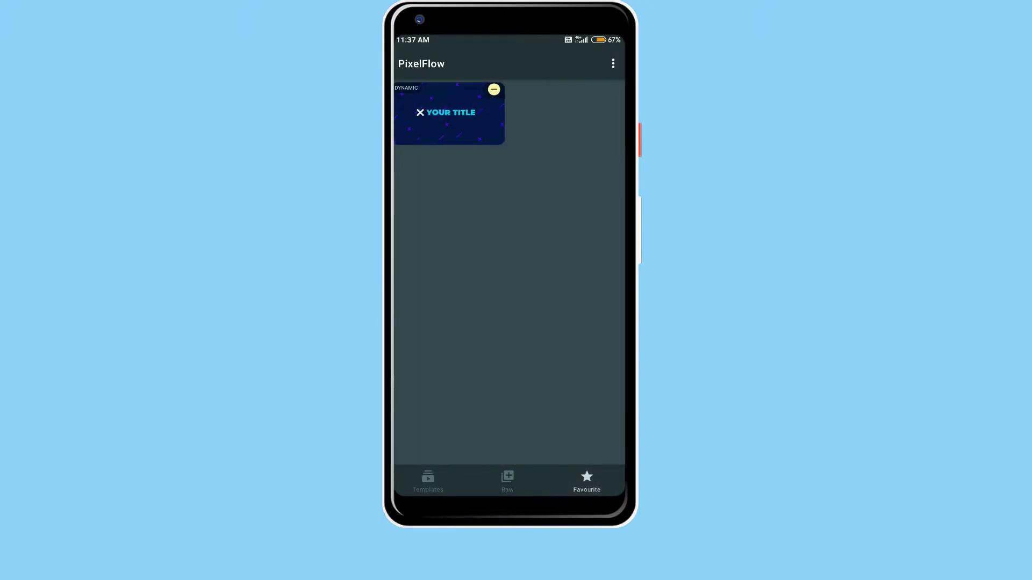
pyautogui.click(494, 89)
pyautogui.click(427, 481)
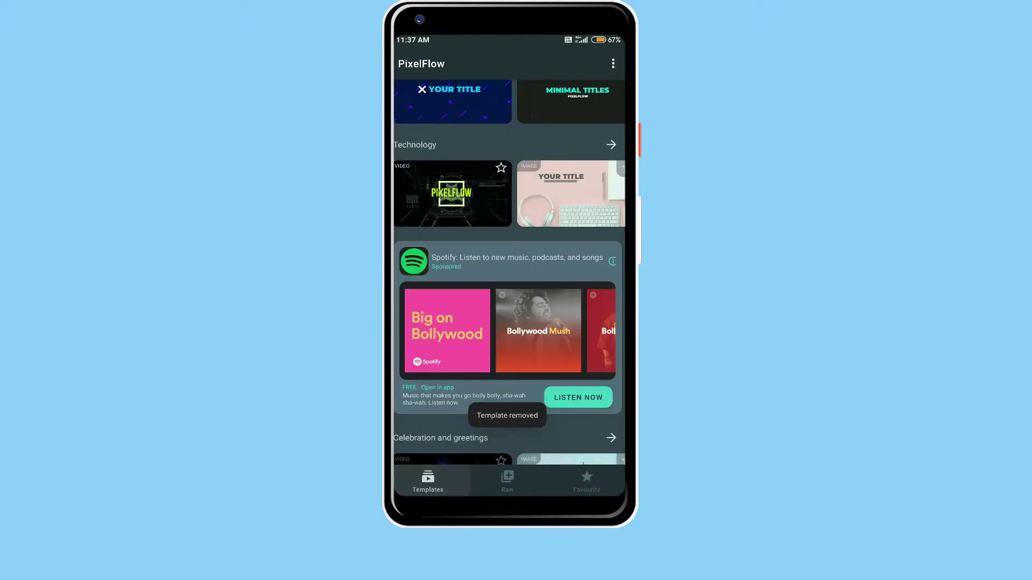
pyautogui.scroll(3, 510, 283)
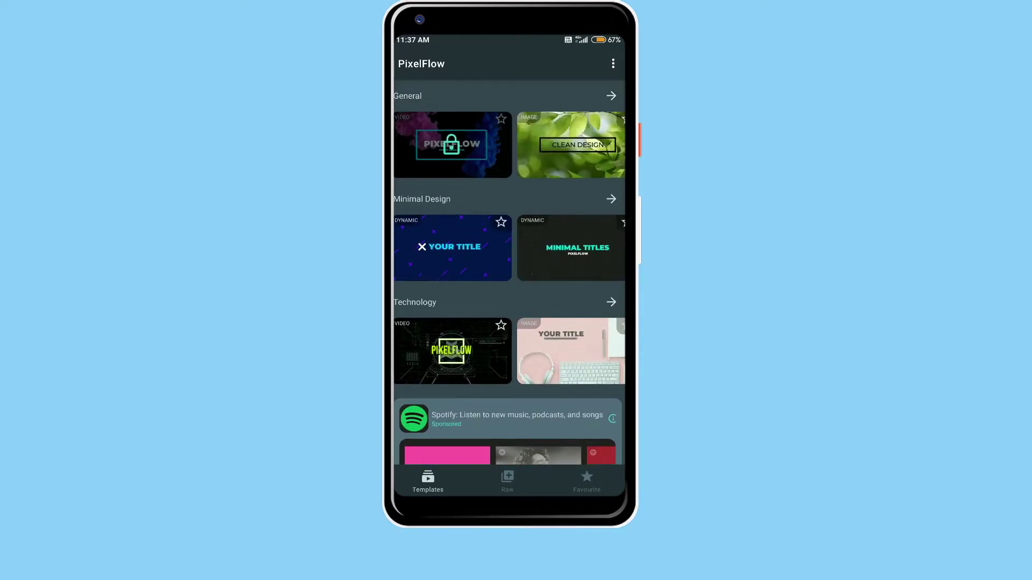
pyautogui.scroll(-5, 510, 323)
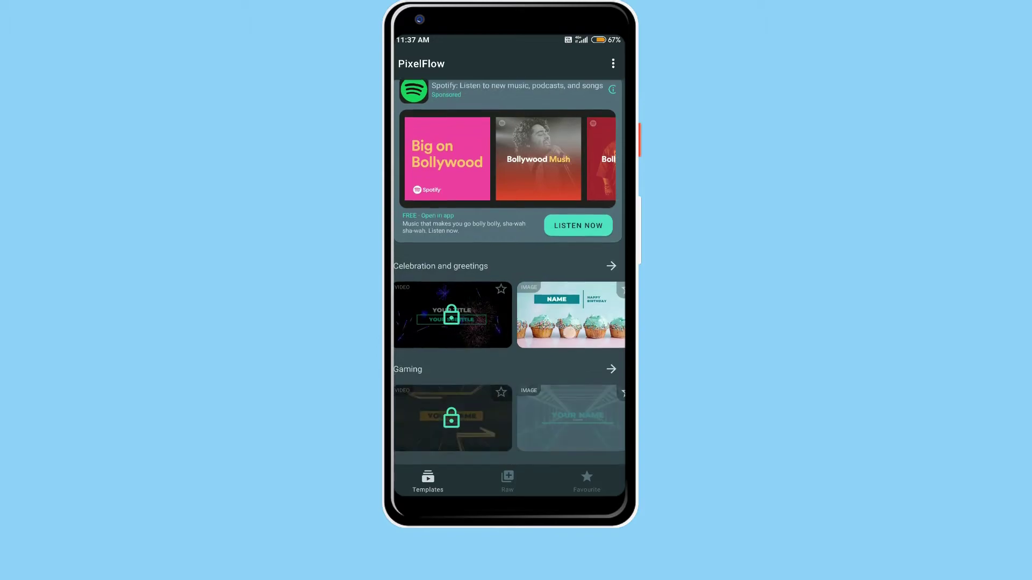
pyautogui.scroll(-3, 596, 280)
pyautogui.scroll(-3, 597, 281)
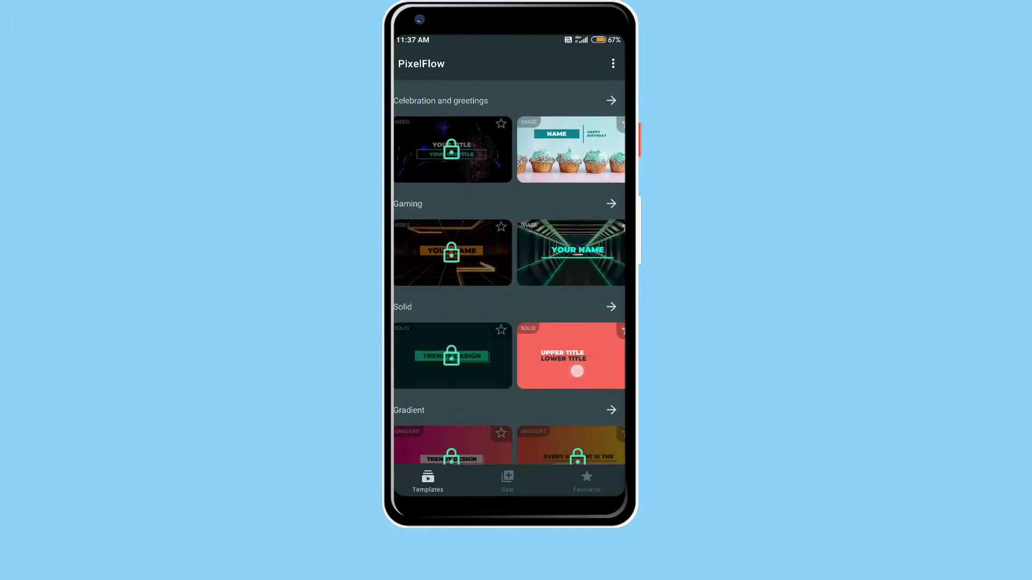
pyautogui.scroll(-3, 596, 280)
pyautogui.scroll(-1, 509, 282)
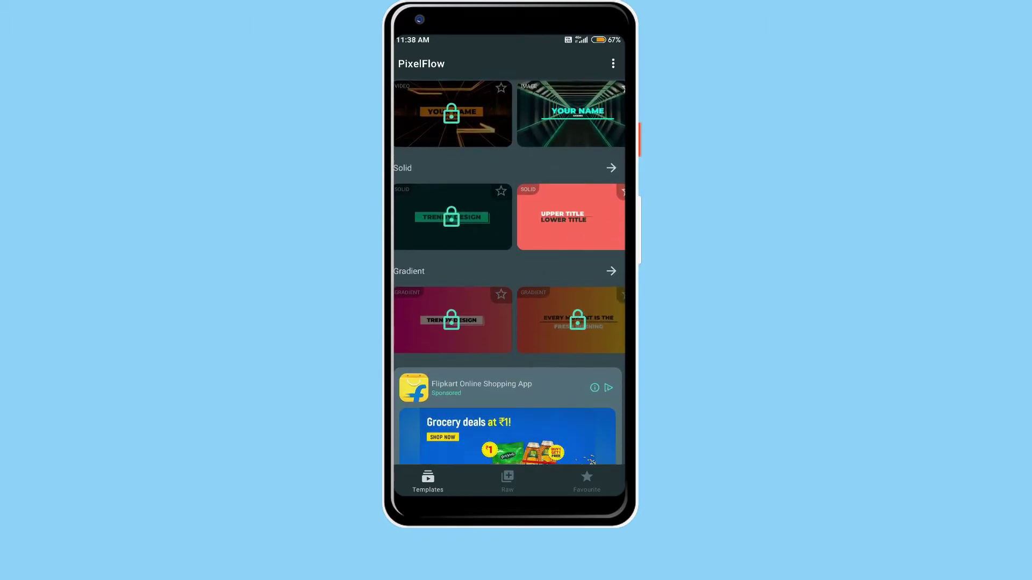
# Preview and dismiss the UPPER TITLE and pink YOUR TITLE templates, then switch to Raw presets.
pyautogui.click(570, 217)
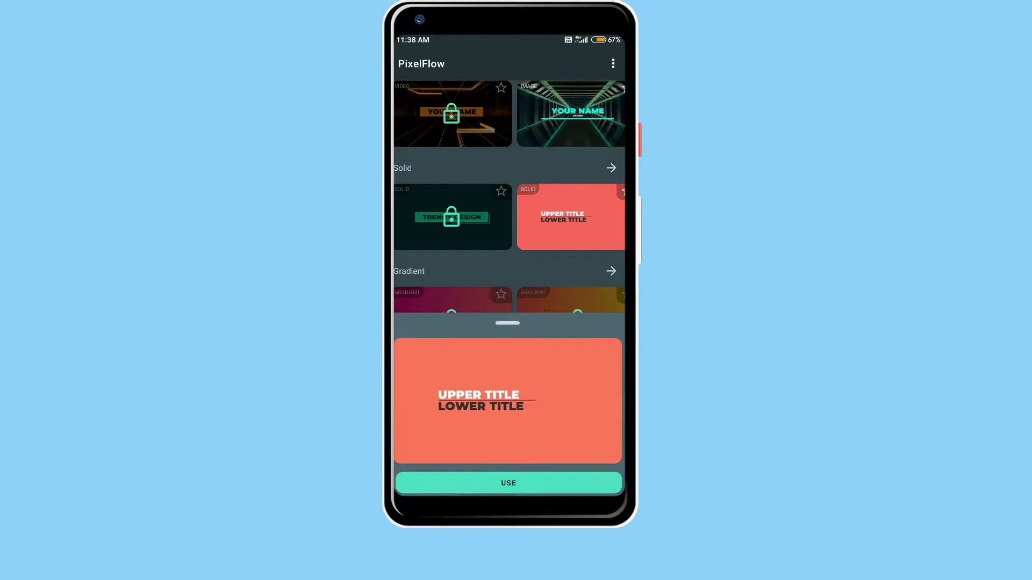
pyautogui.press('Escape')
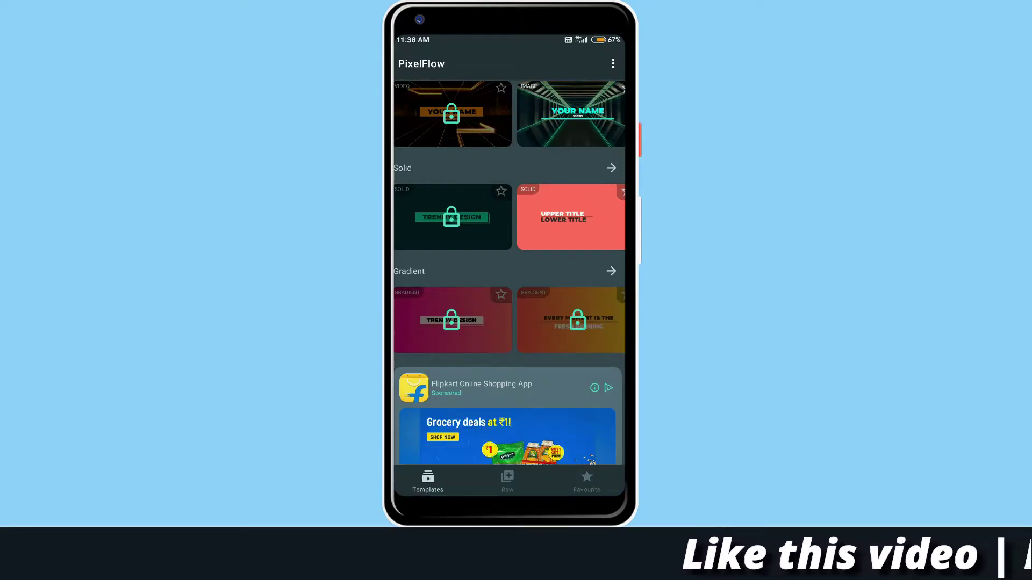
pyautogui.scroll(-5, 508, 283)
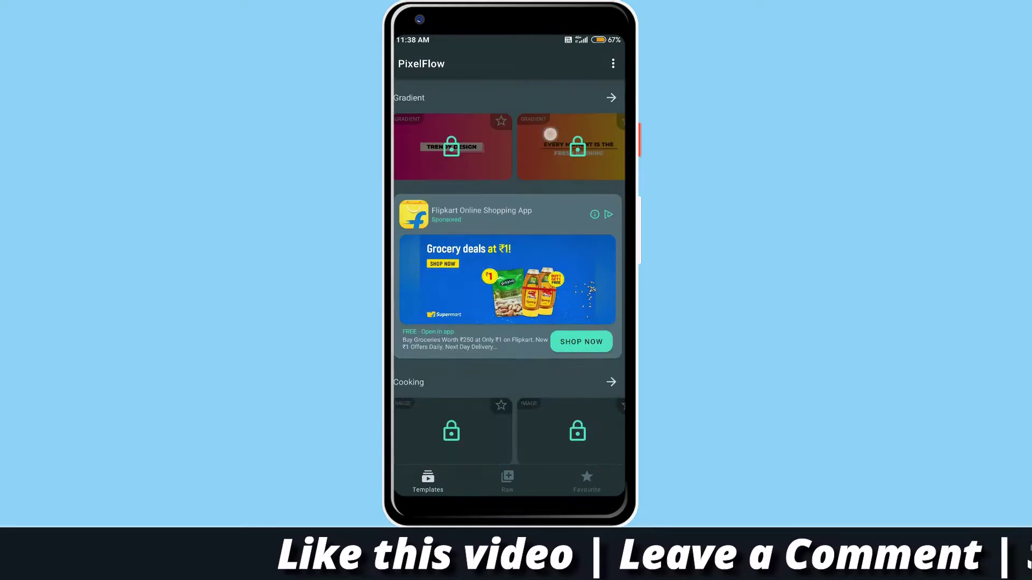
pyautogui.scroll(8, 509, 282)
pyautogui.scroll(5, 509, 283)
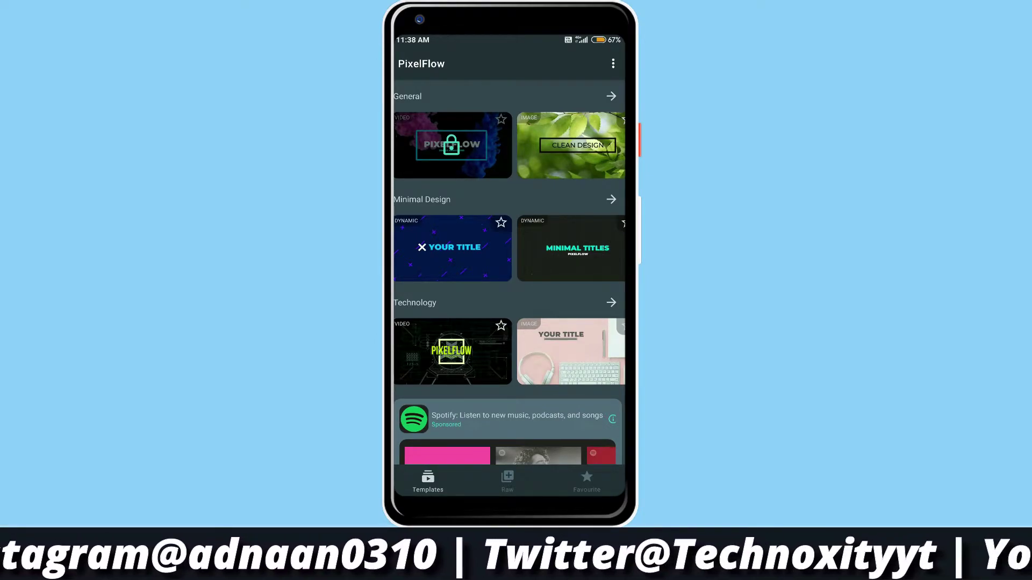
pyautogui.scroll(-1, 509, 274)
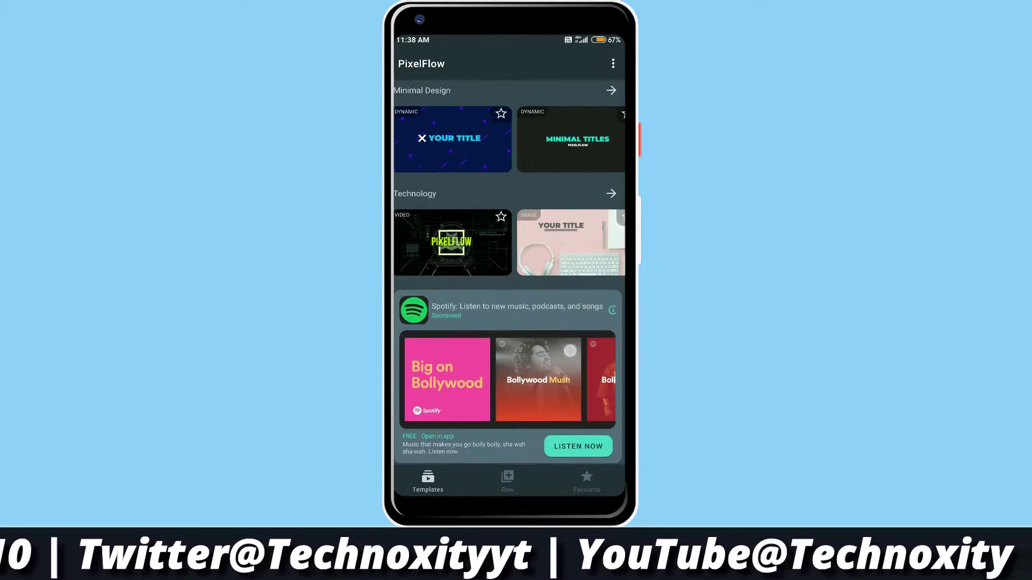
pyautogui.scroll(-1, 510, 275)
pyautogui.click(570, 232)
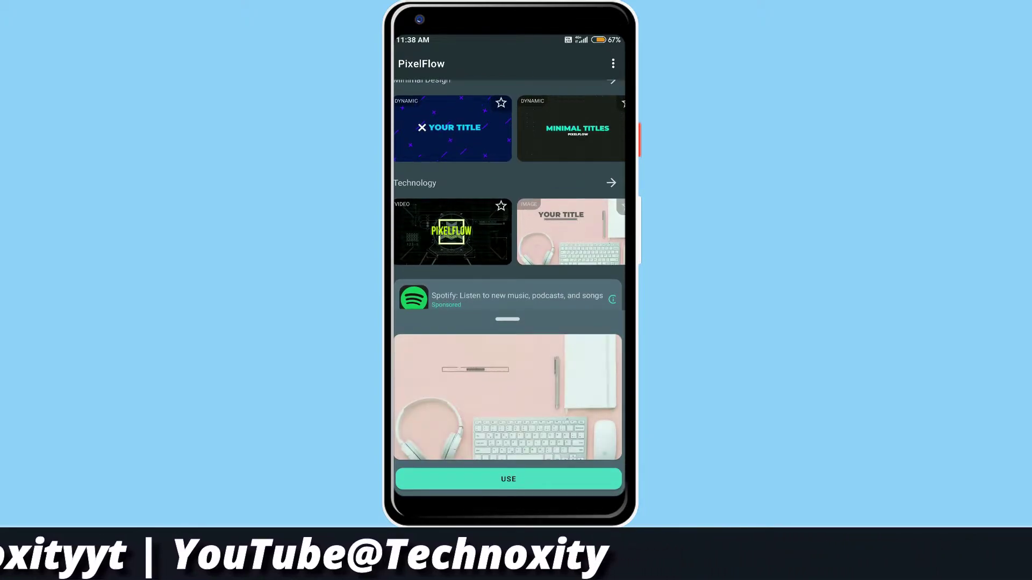
pyautogui.click(510, 203)
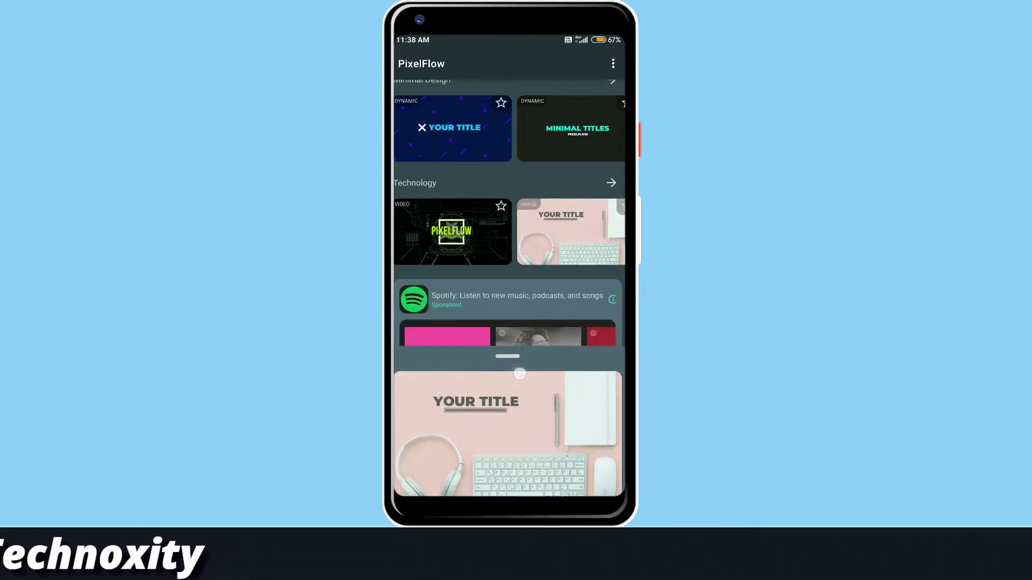
pyautogui.scroll(-1, 510, 274)
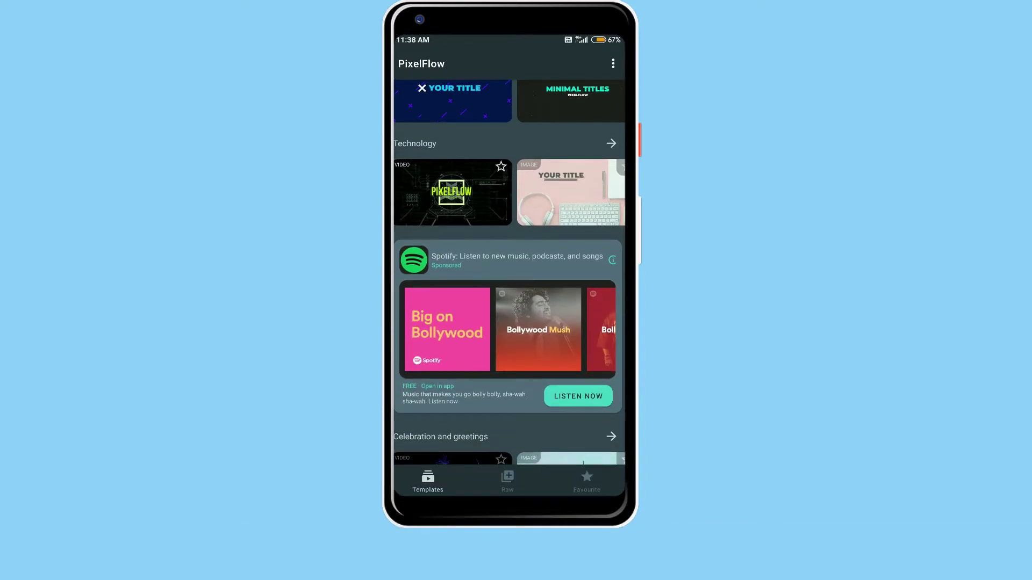
pyautogui.click(508, 482)
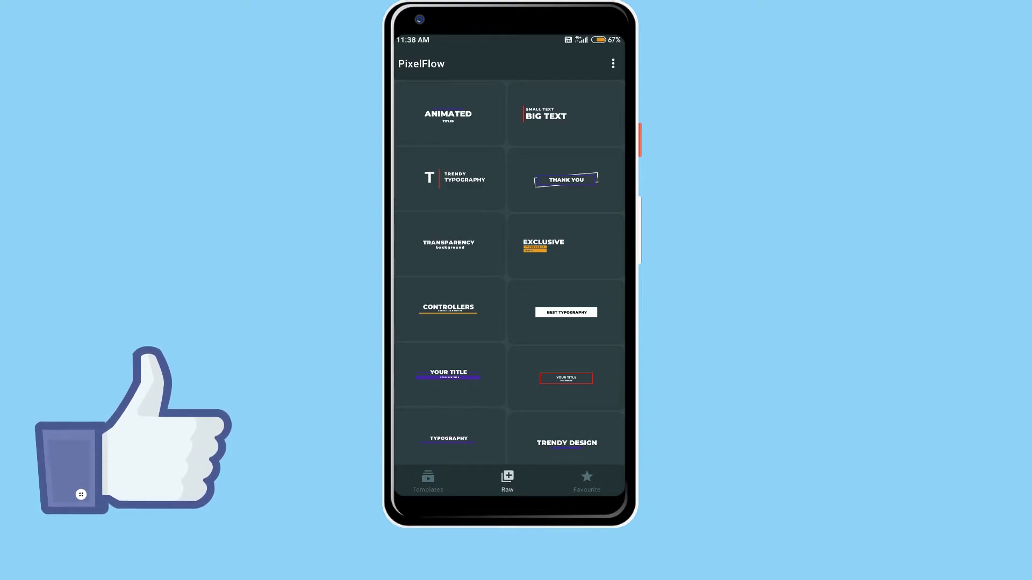
pyautogui.scroll(-5, 509, 323)
pyautogui.scroll(-5, 511, 323)
pyautogui.scroll(-5, 509, 323)
pyautogui.scroll(-3, 550, 322)
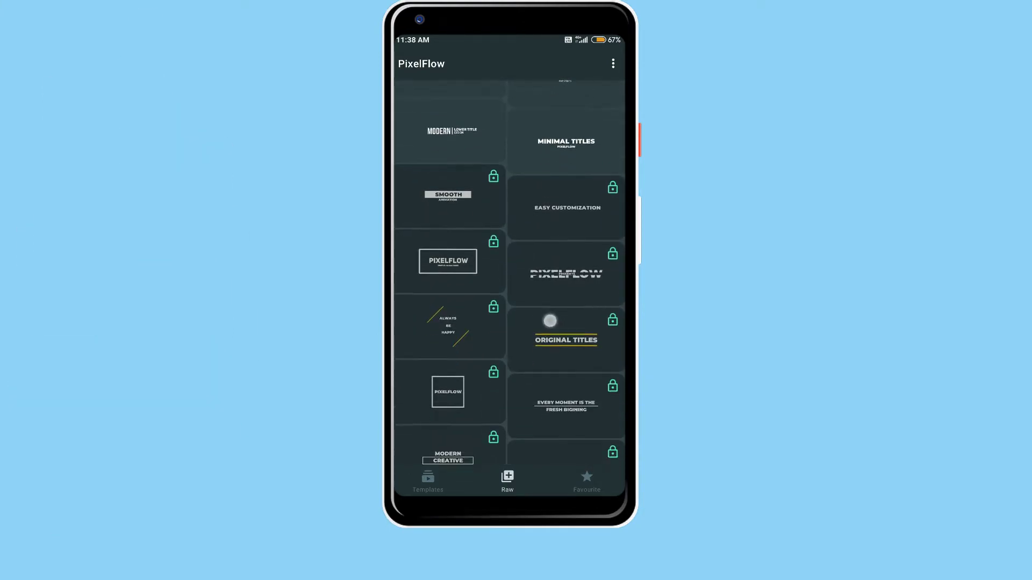
pyautogui.scroll(-1, 551, 322)
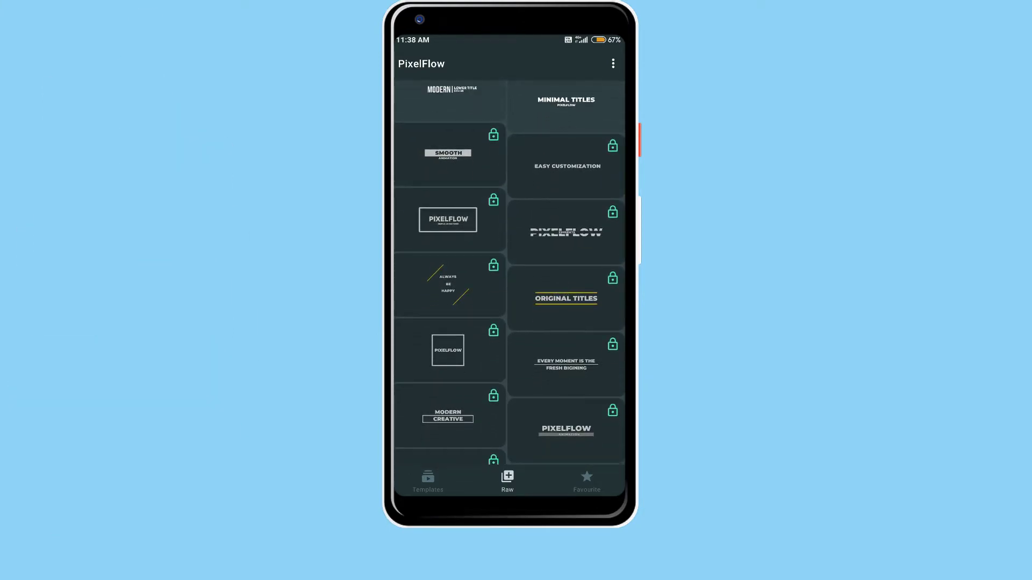
pyautogui.scroll(-4, 565, 322)
pyautogui.scroll(-3, 564, 323)
pyautogui.scroll(-2, 564, 323)
pyautogui.scroll(-1, 579, 282)
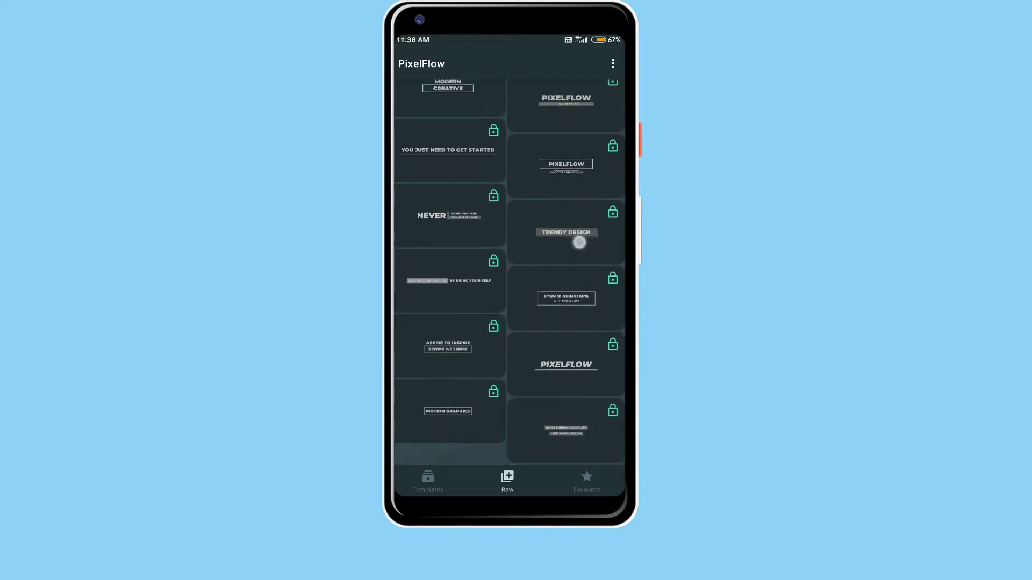
pyautogui.scroll(8, 551, 322)
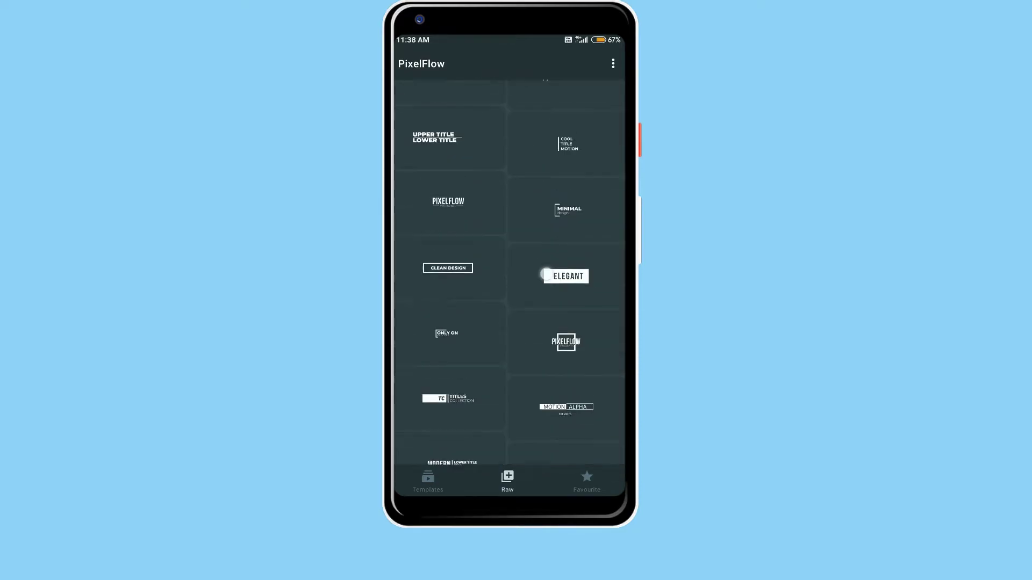
pyautogui.scroll(2, 550, 323)
pyautogui.scroll(-2, 551, 363)
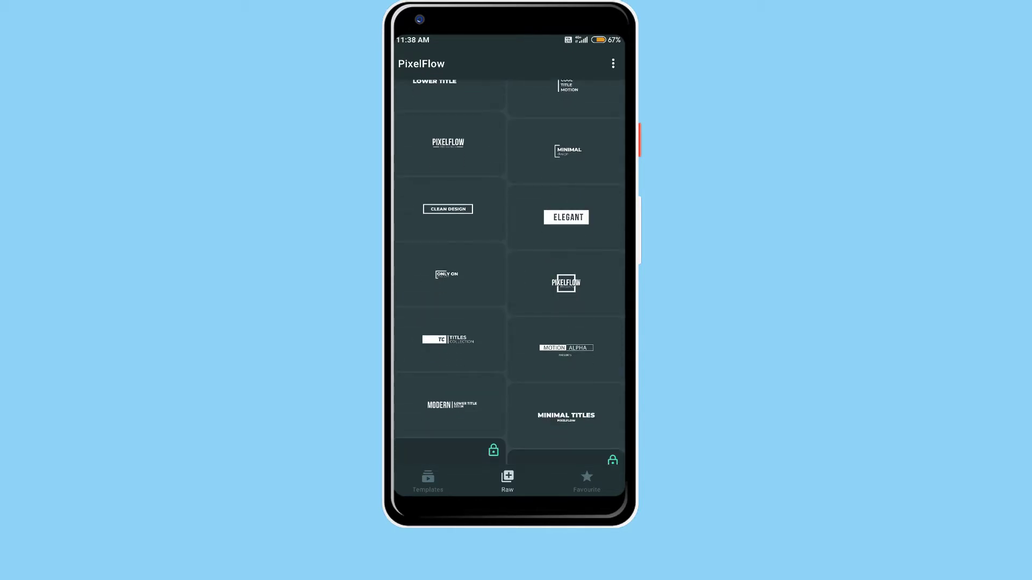
pyautogui.scroll(3, 504, 282)
pyautogui.scroll(3, 504, 282)
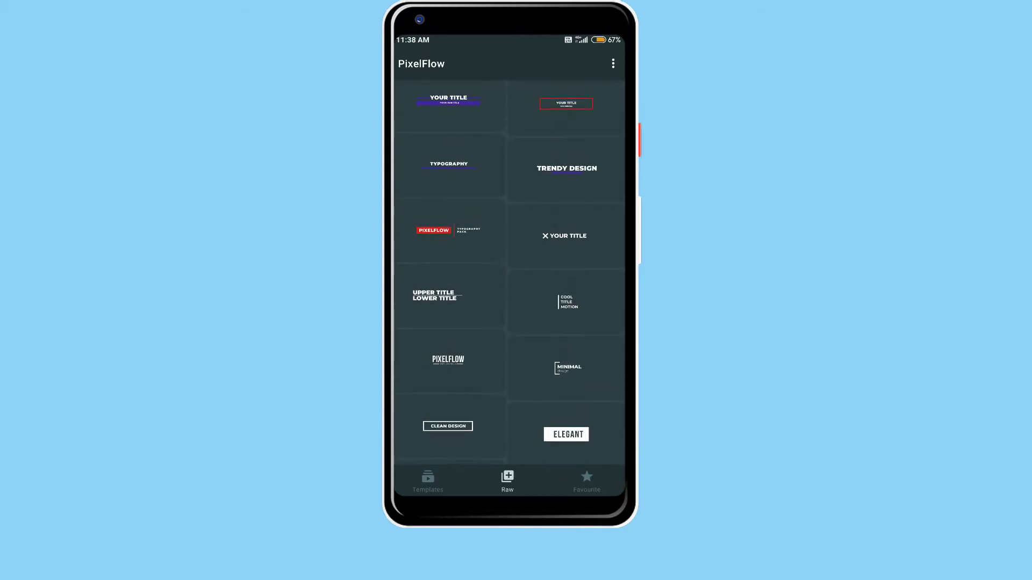
pyautogui.scroll(2, 504, 283)
# Choose the plain PIXELFLOW / PRODUCTION title from the Raw grid and open it for editing.
pyautogui.click(449, 306)
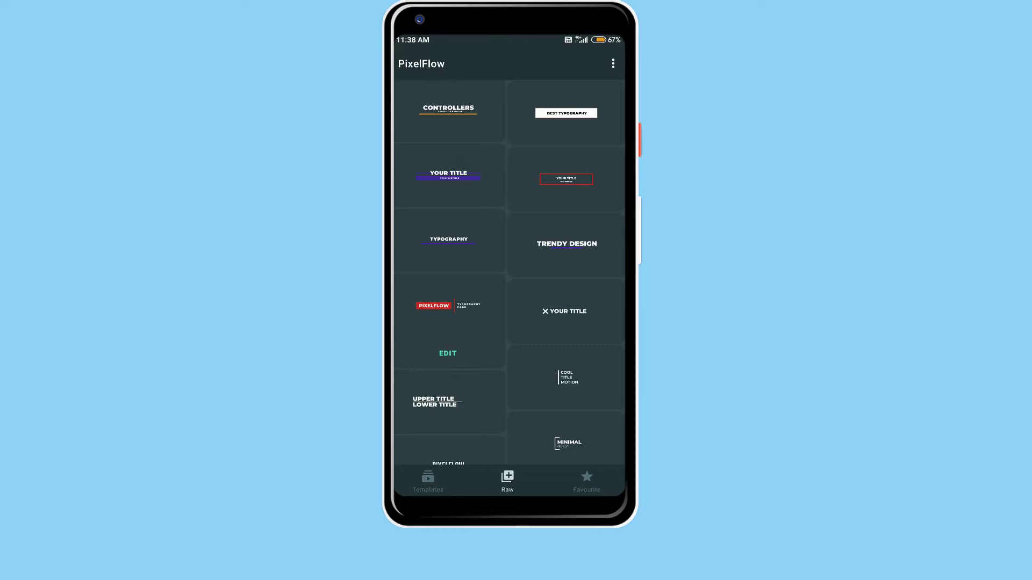
pyautogui.scroll(3, 498, 271)
pyautogui.scroll(3, 497, 271)
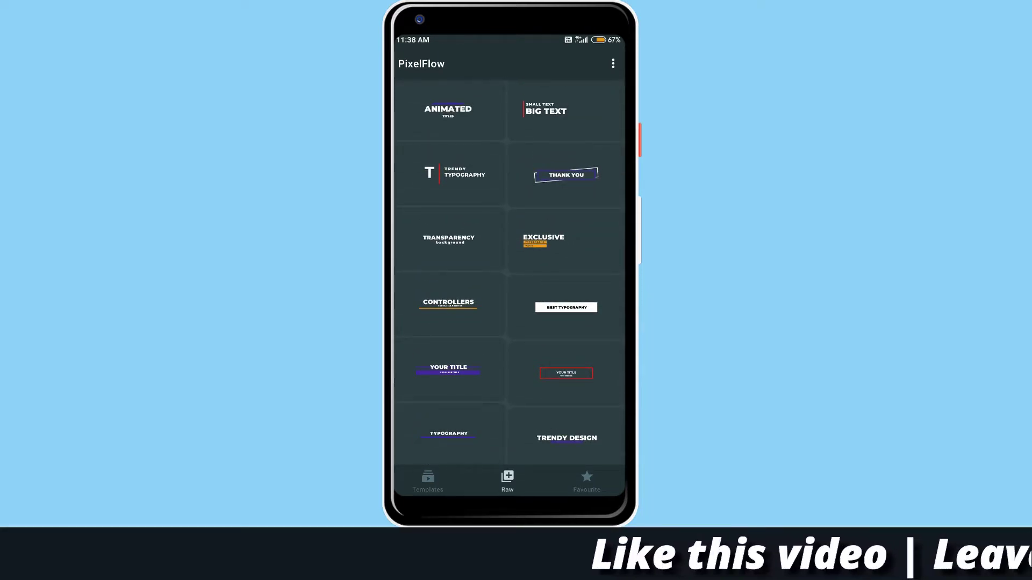
pyautogui.scroll(-3, 504, 282)
pyautogui.scroll(-3, 504, 282)
pyautogui.scroll(-1, 504, 282)
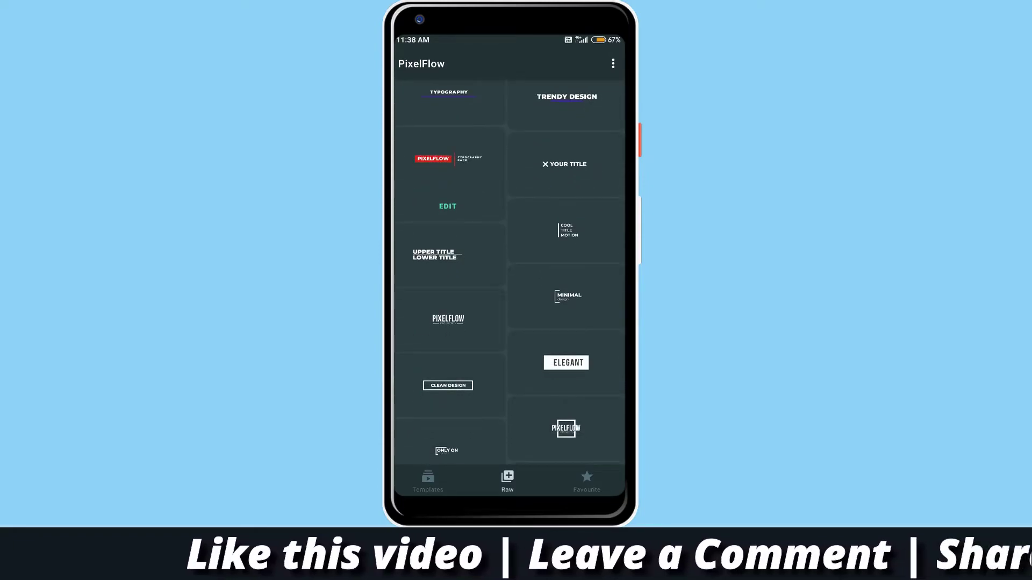
pyautogui.click(448, 318)
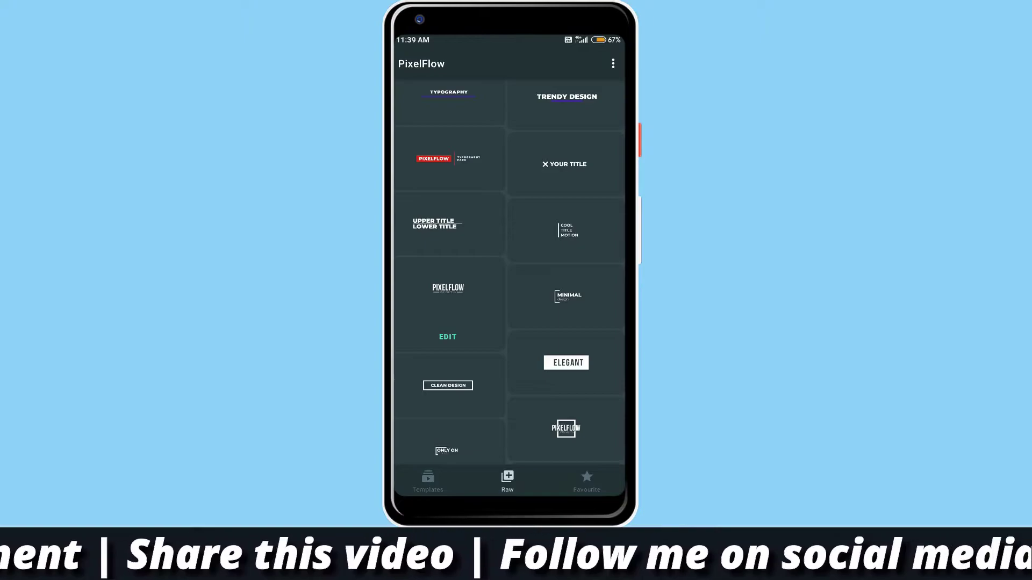
pyautogui.click(448, 337)
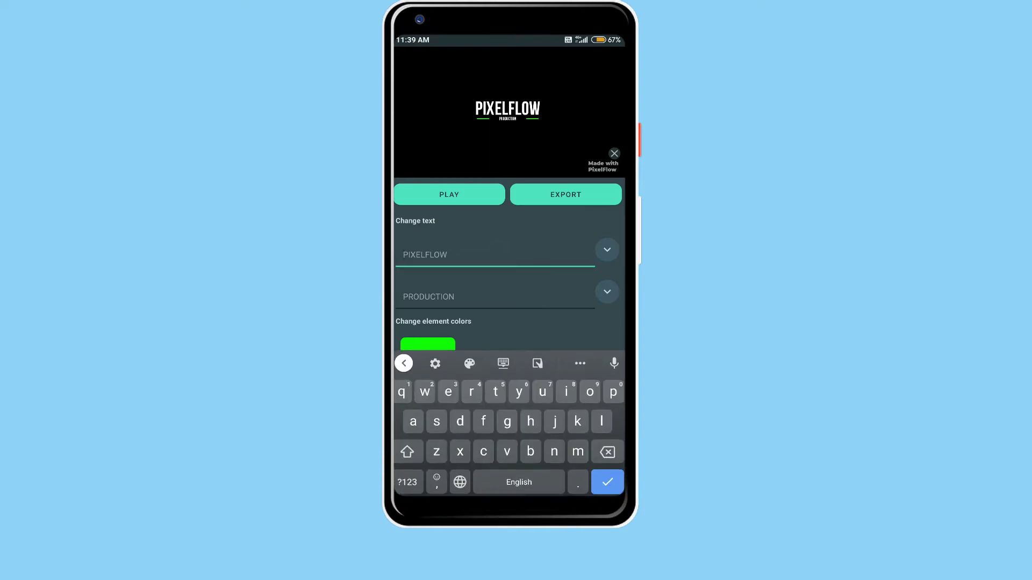
pyautogui.write('AD')
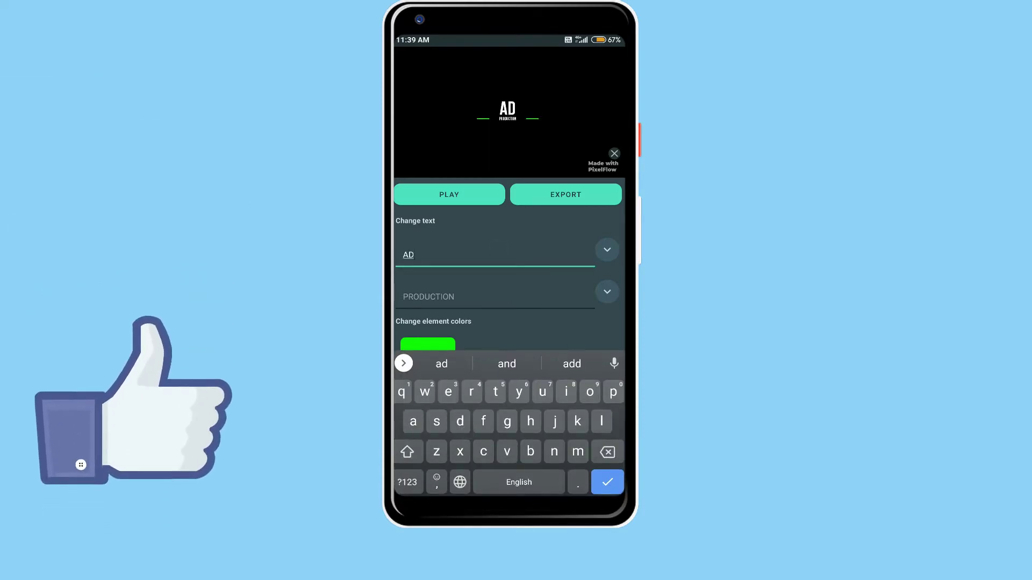
pyautogui.write('NAAN AHMED')
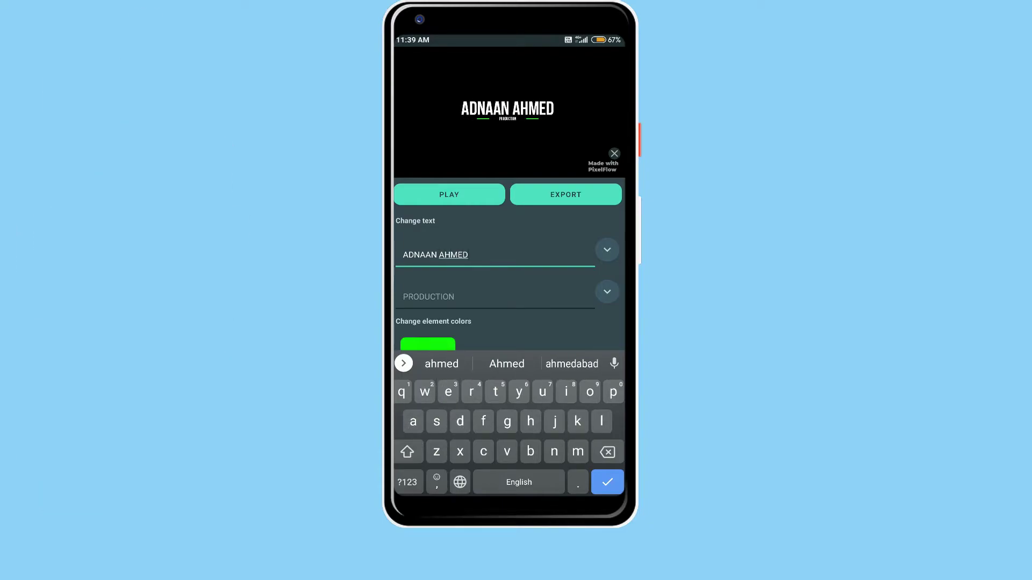
# Start editing the PRODUCTION subtitle line to change it to TECHNOXITY.
pyautogui.click(498, 296)
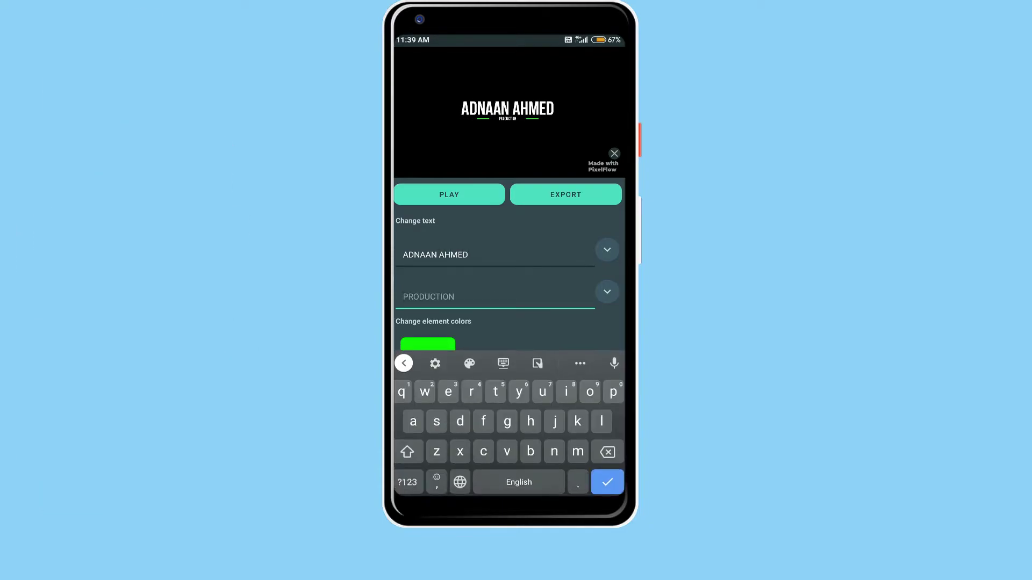
pyautogui.write('TECHNOXITY')
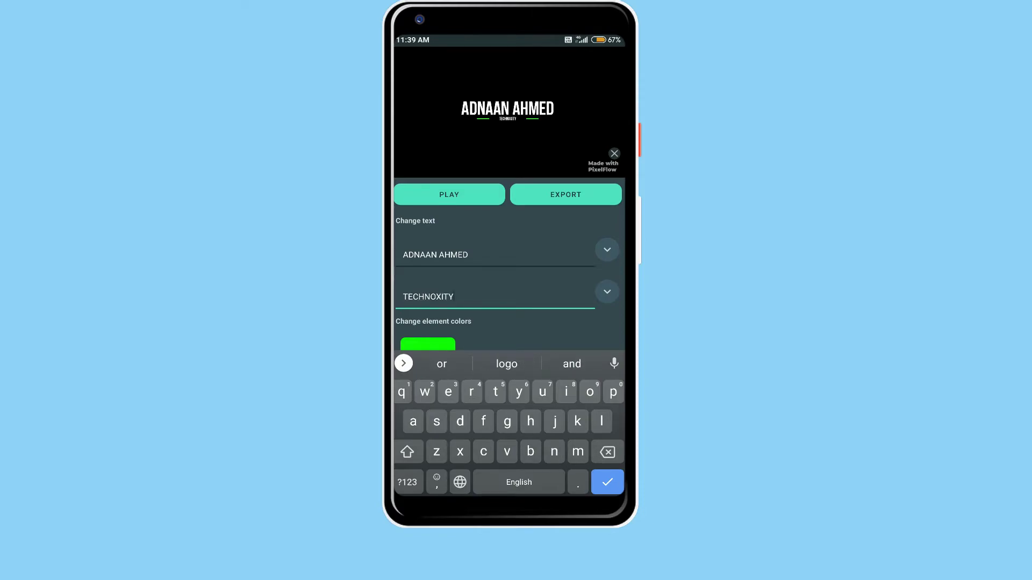
pyautogui.moveTo(565, 323); pyautogui.dragTo(565, 242)
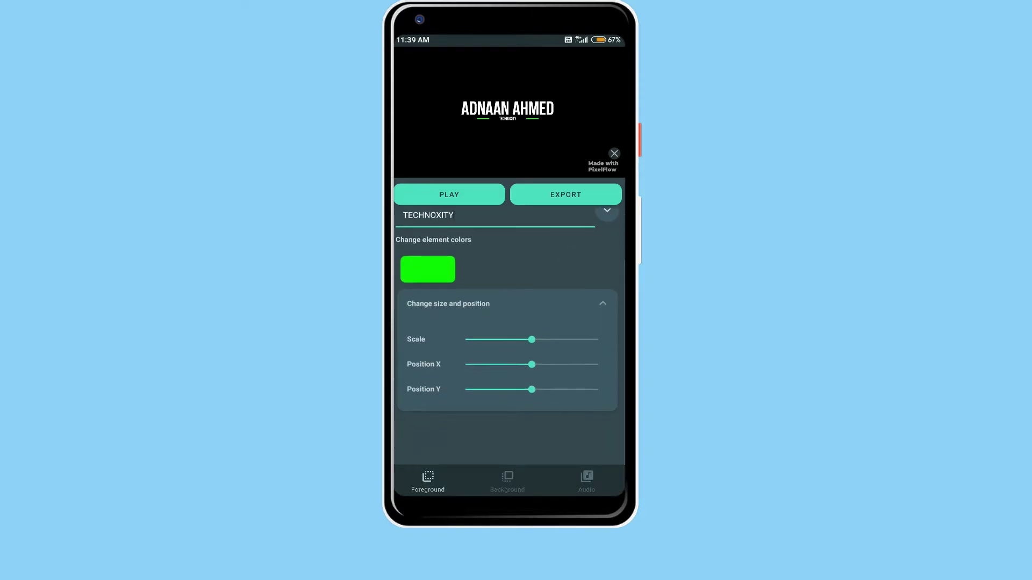
# Open the title elements' colour chooser and close it without changes.
pyautogui.click(427, 269)
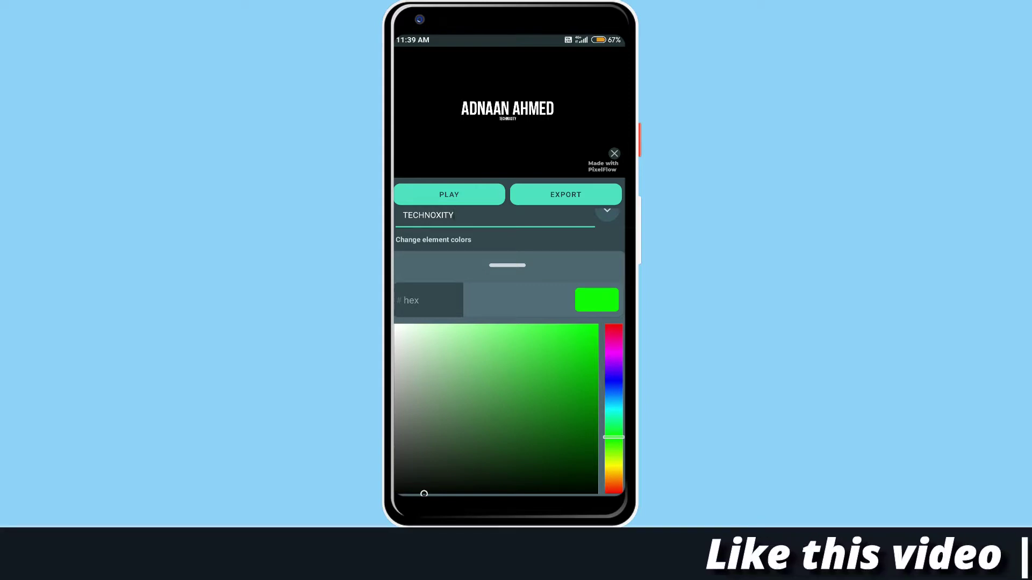
pyautogui.click(507, 265)
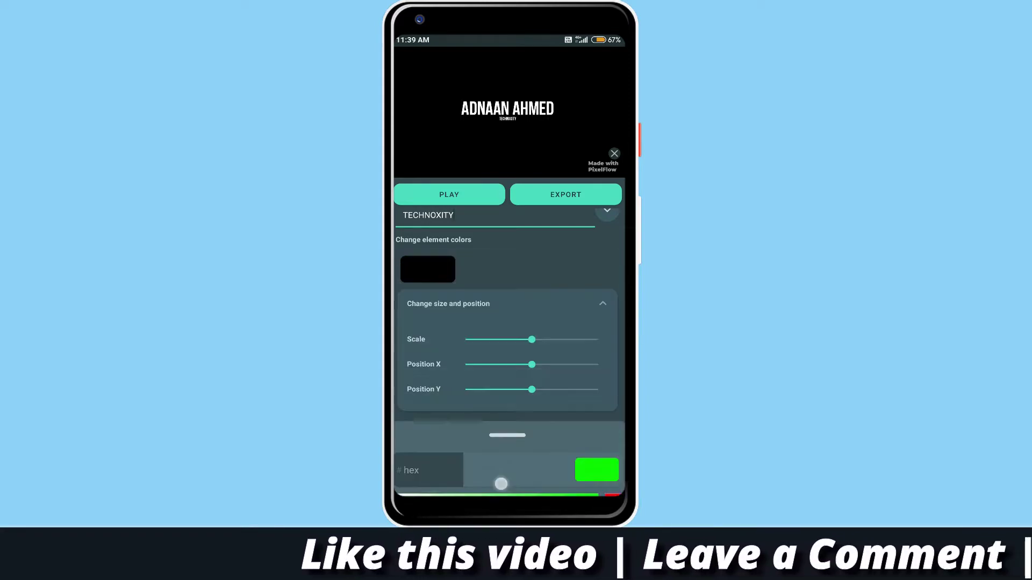
pyautogui.scroll(2, 586, 305)
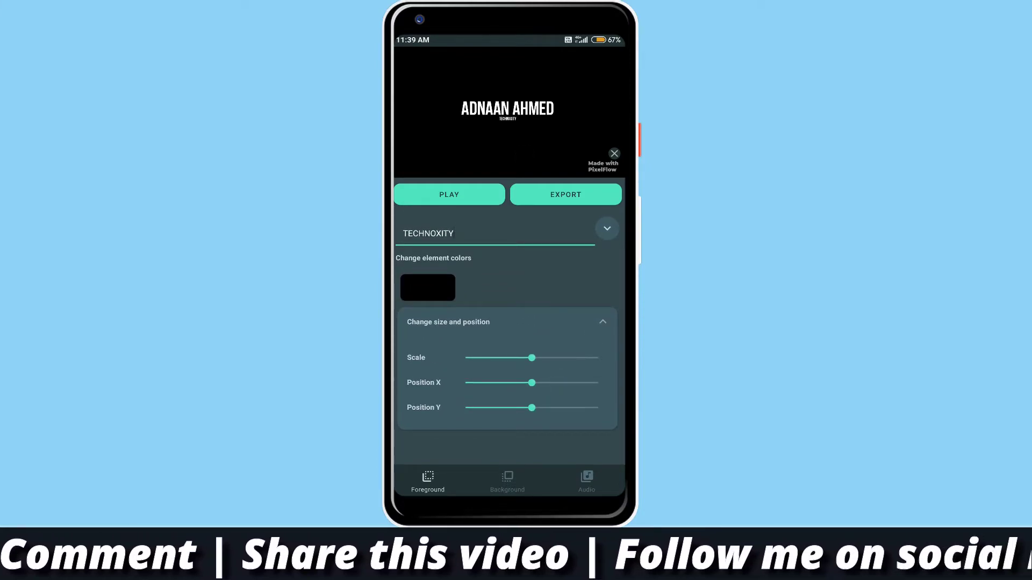
pyautogui.scroll(2, 508, 322)
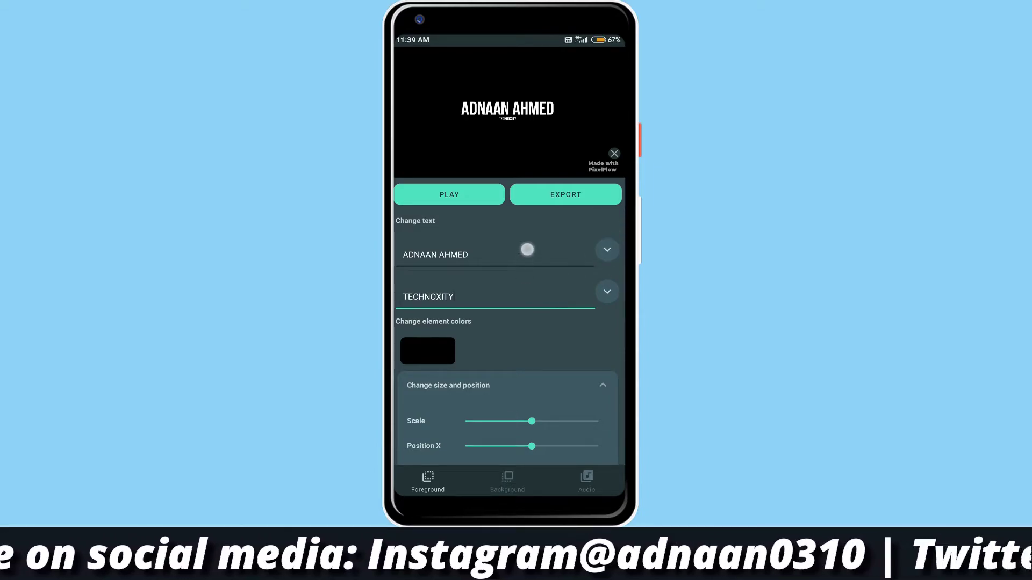
pyautogui.scroll(-5, 556, 387)
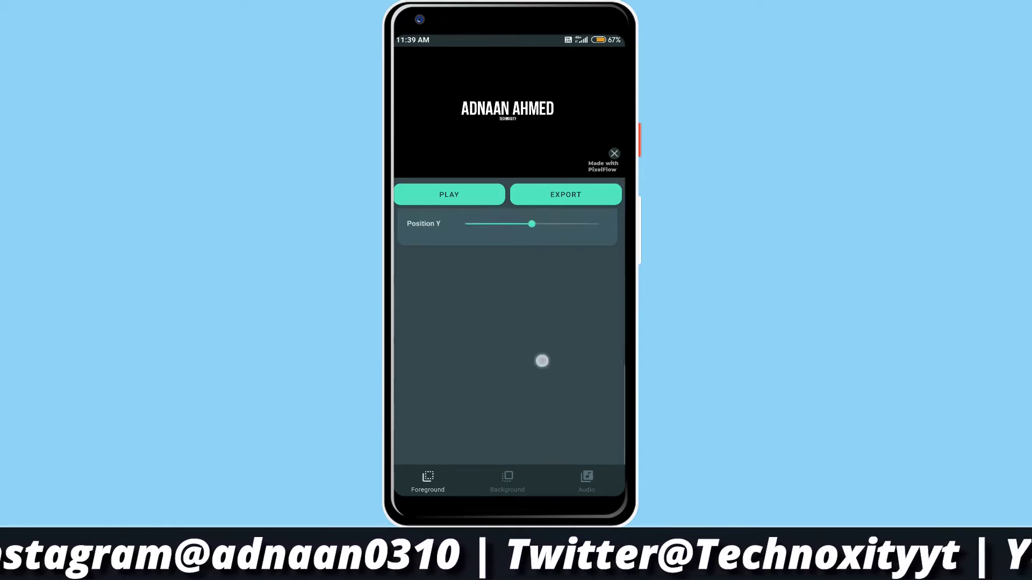
pyautogui.scroll(5, 532, 363)
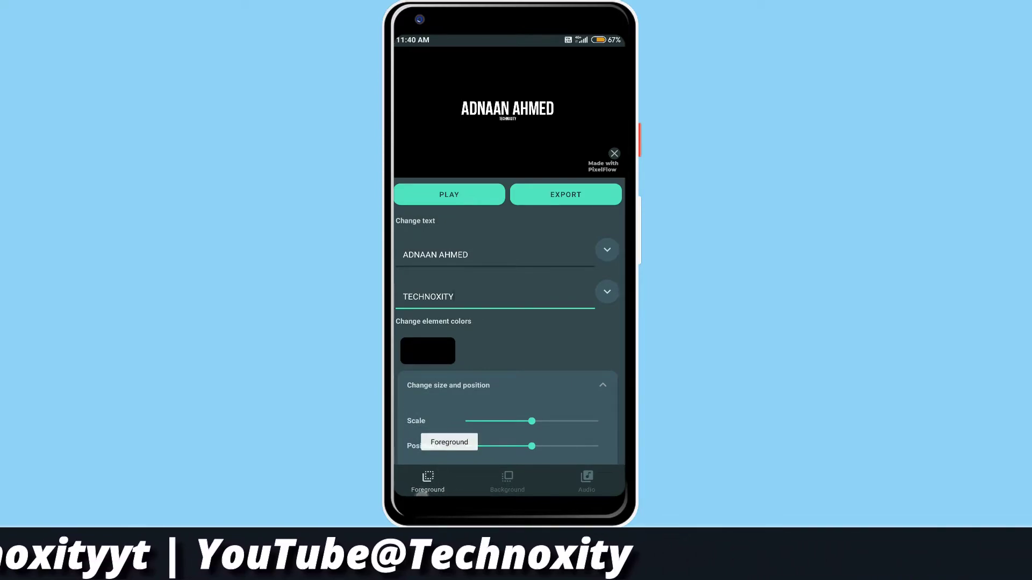
# Change the title's Background from Animated to Solid with a bright green colour.
pyautogui.click(507, 481)
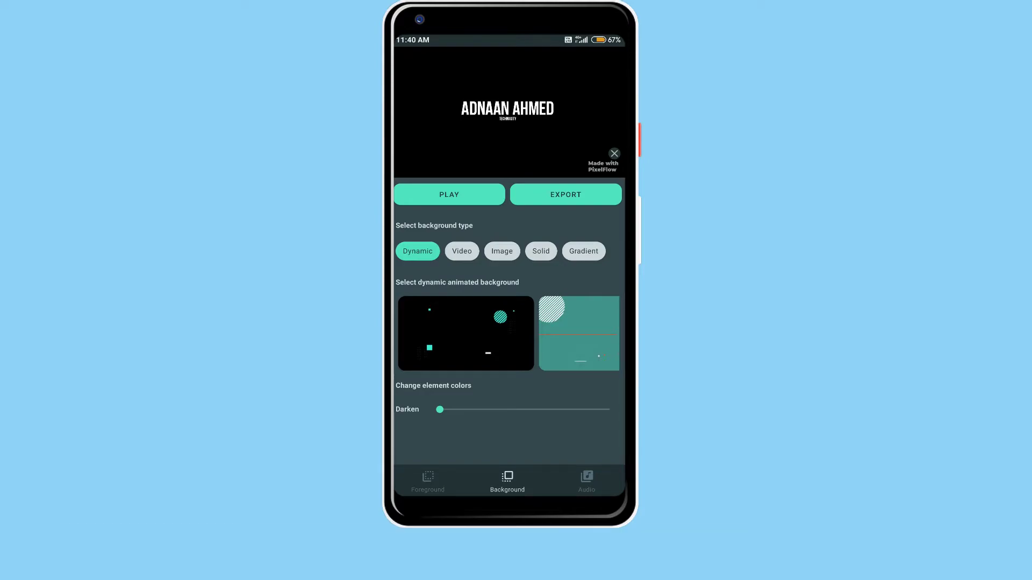
pyautogui.moveTo(543, 347); pyautogui.dragTo(490, 372)
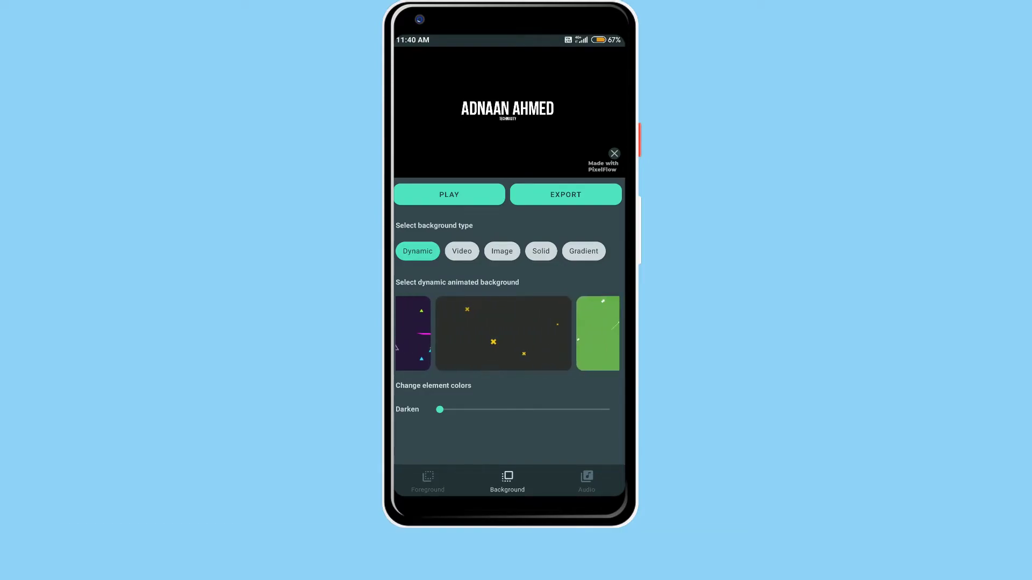
pyautogui.click(462, 250)
pyautogui.click(501, 251)
pyautogui.click(540, 251)
pyautogui.click(509, 299)
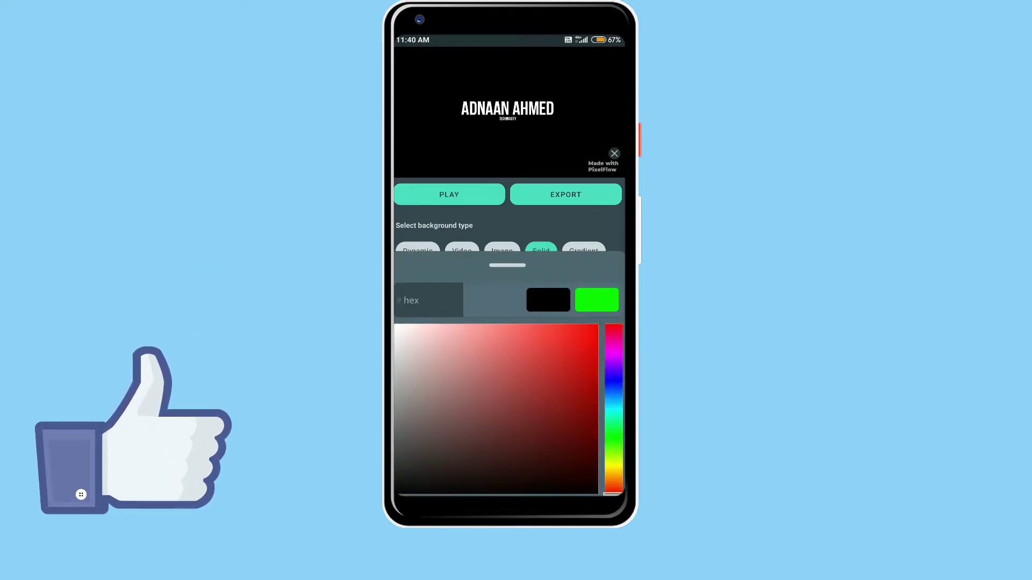
pyautogui.click(596, 300)
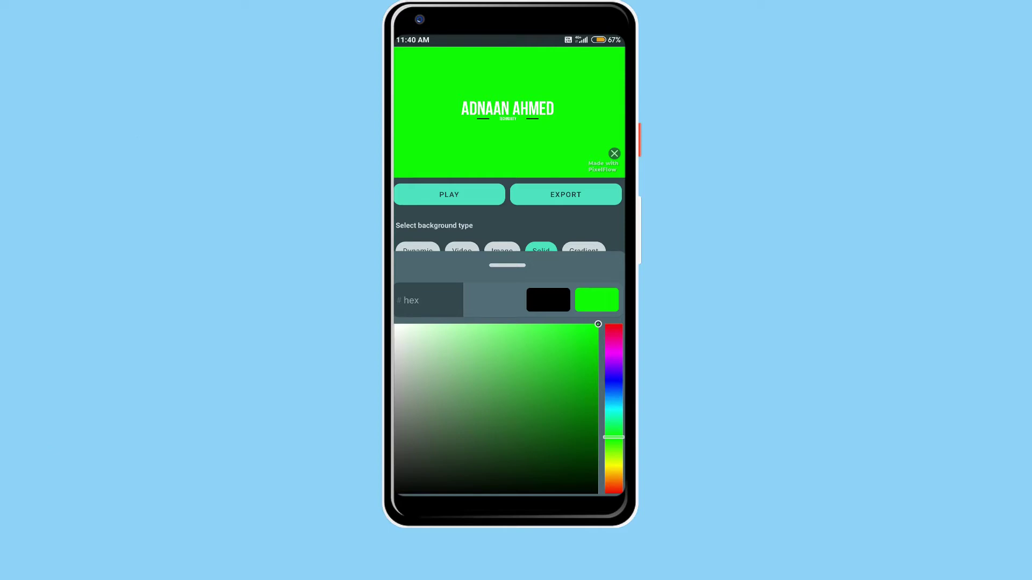
pyautogui.click(509, 225)
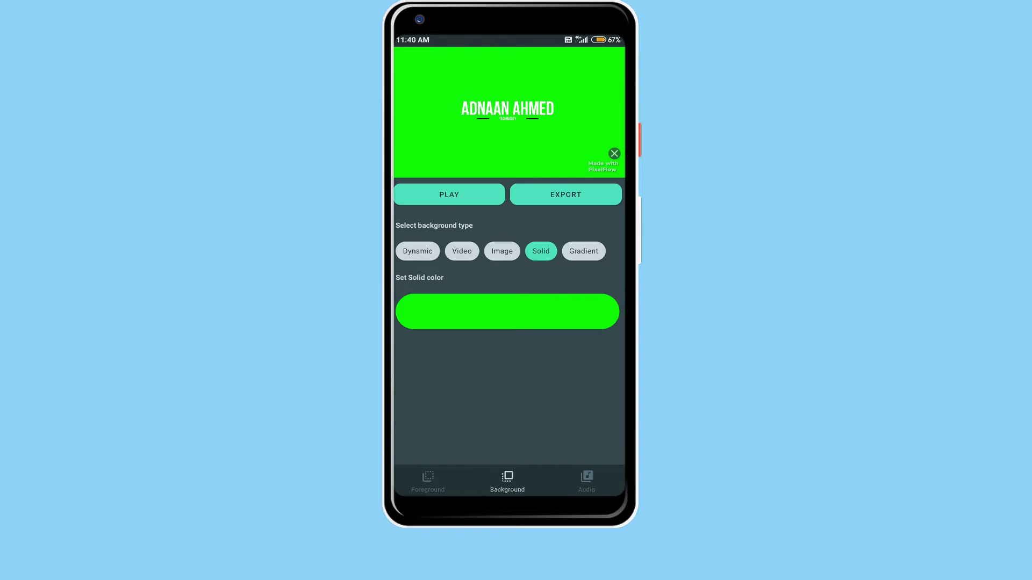
# Export the green-screen title as a video at 1080p resolution.
pyautogui.click(566, 195)
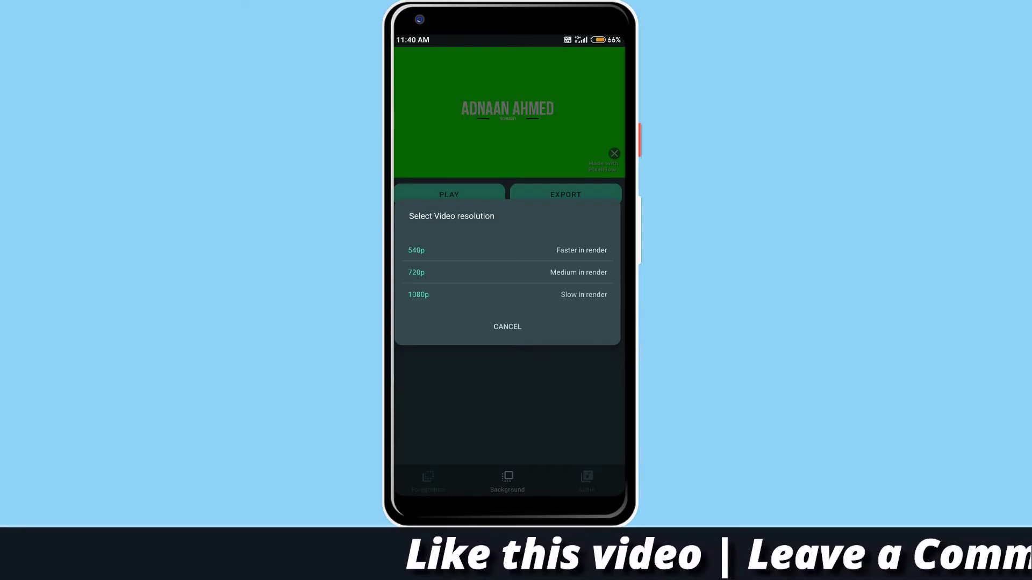
pyautogui.click(450, 295)
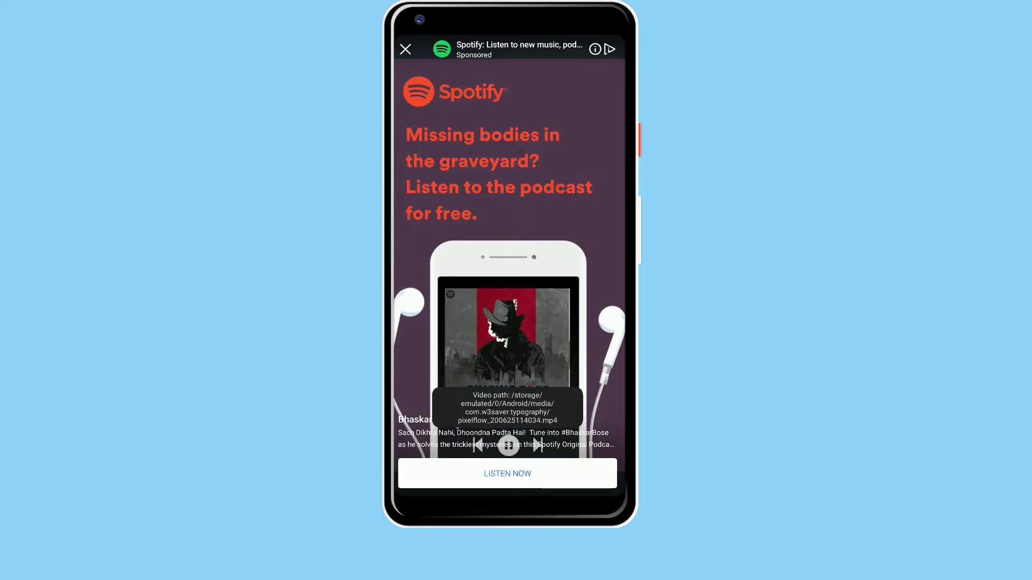
# Dismiss the Spotify ad and open the saved video from the confirmation dialog.
pyautogui.click(404, 49)
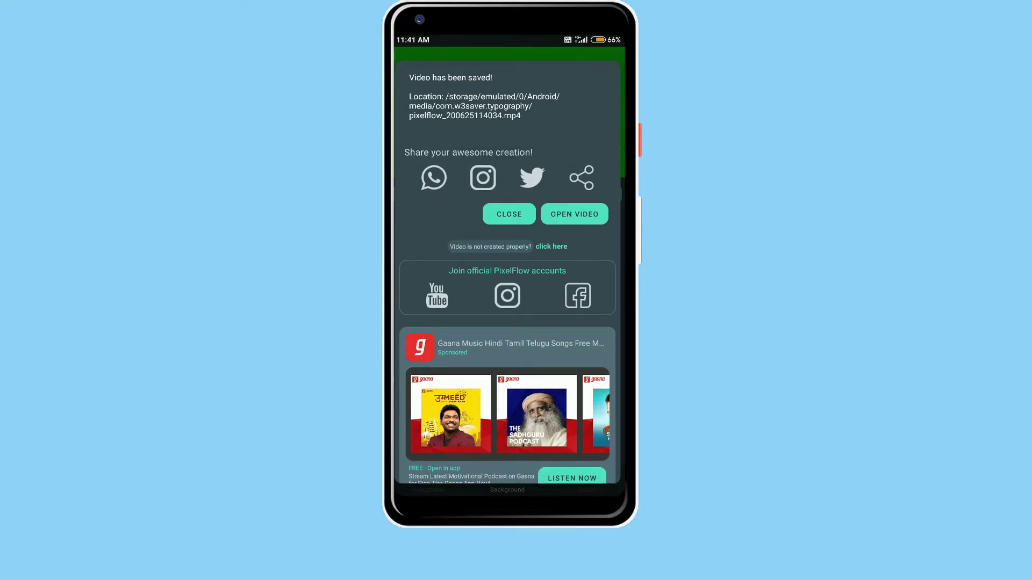
pyautogui.click(574, 213)
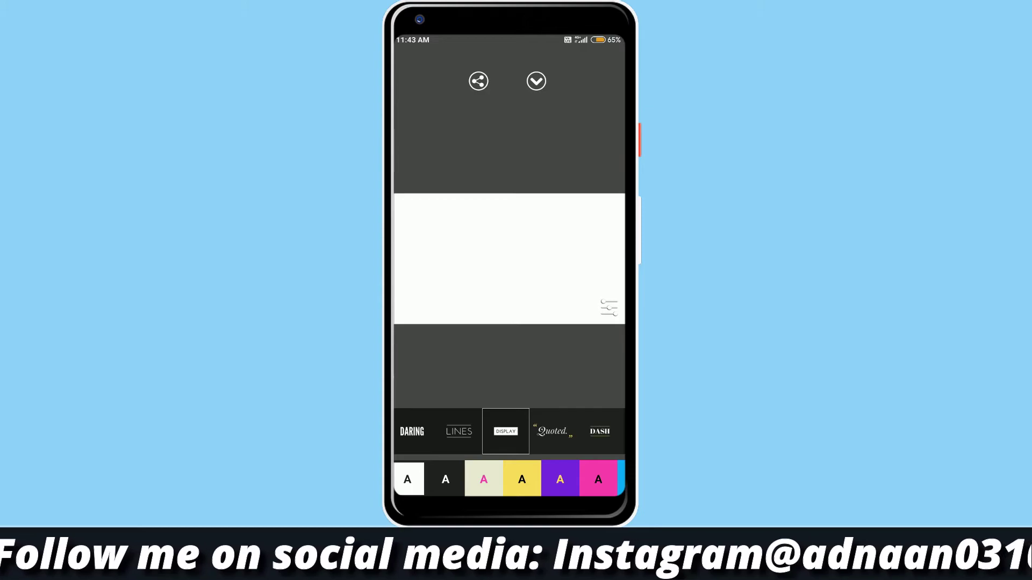
# Preview the Quoted, DASH, FRAMED and TAG styles on SUBSCRIBE TO TECHNOXITY, settling on CAST.
pyautogui.click(553, 431)
pyautogui.moveTo(565, 431); pyautogui.dragTo(484, 431)
pyautogui.click(521, 432)
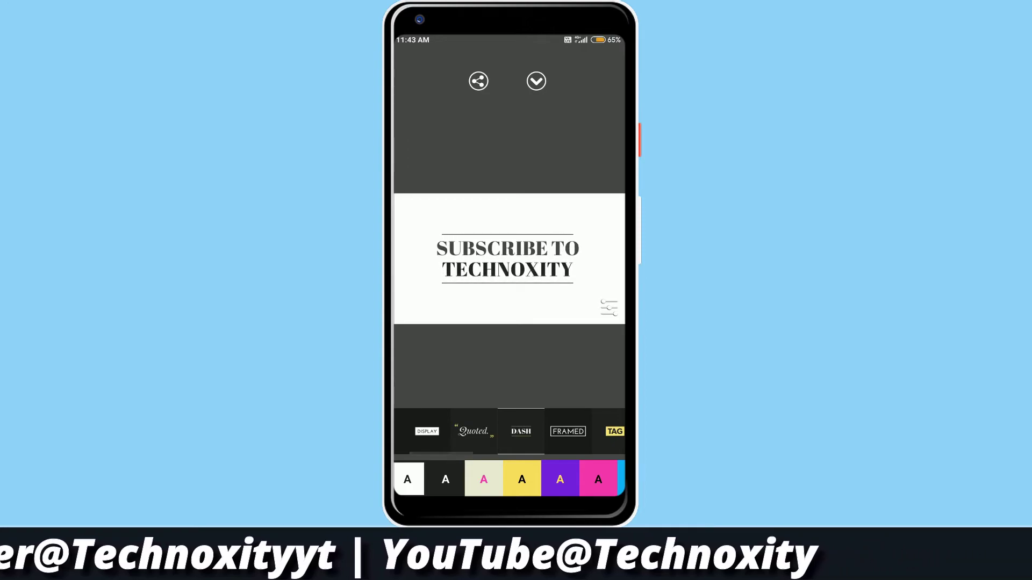
pyautogui.click(567, 432)
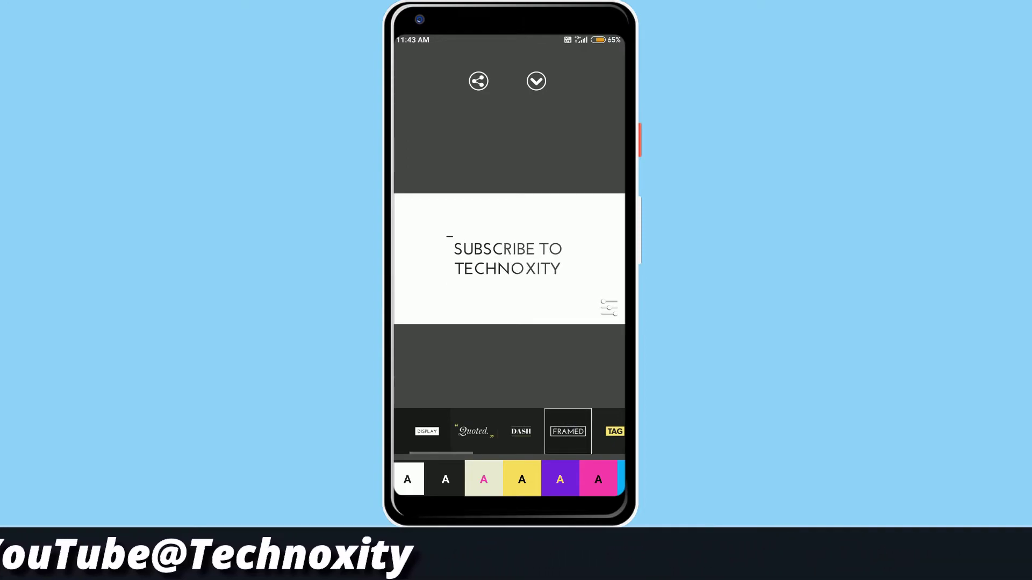
pyautogui.moveTo(580, 431); pyautogui.dragTo(533, 431)
pyautogui.click(567, 432)
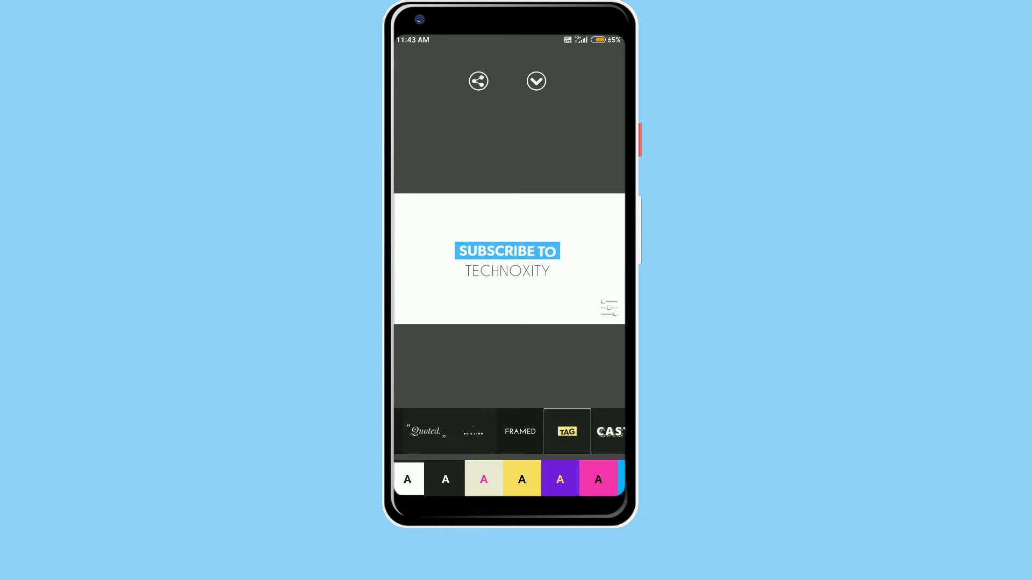
pyautogui.moveTo(597, 431); pyautogui.dragTo(452, 431)
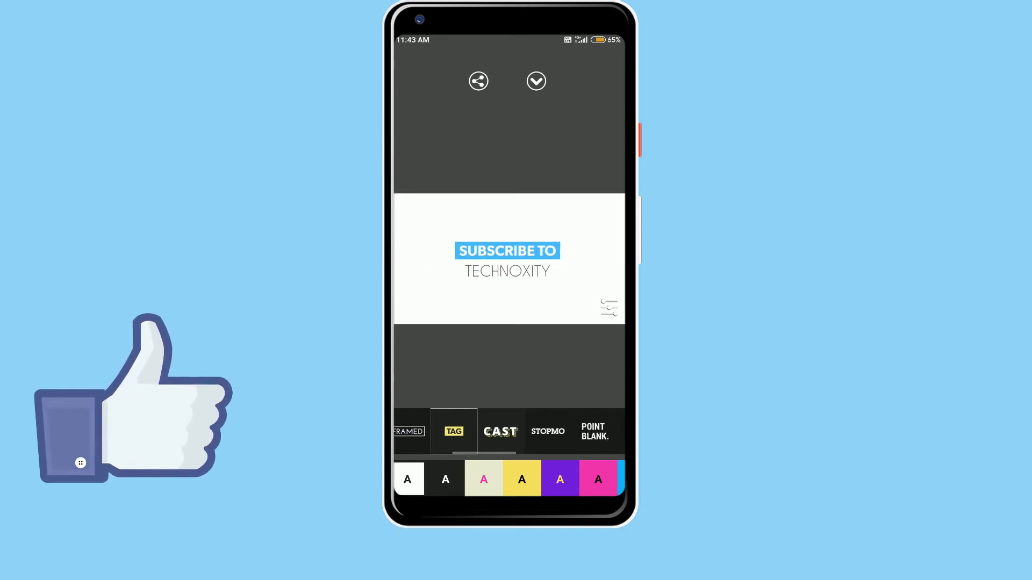
pyautogui.moveTo(605, 480); pyautogui.dragTo(420, 479)
# Give the Cast title the teal colour scheme and bring up the save options.
pyautogui.click(421, 480)
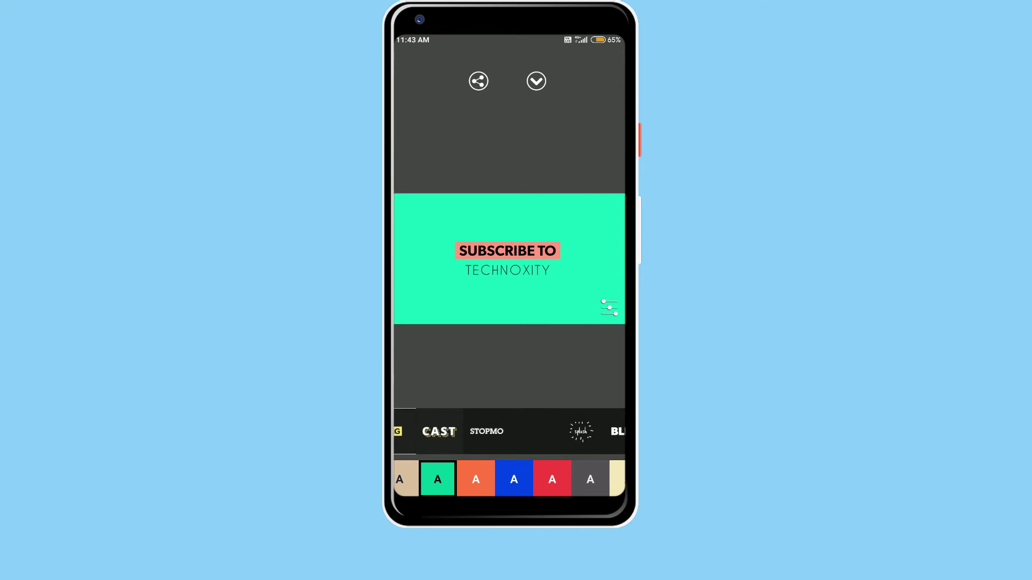
pyautogui.click(482, 469)
pyautogui.moveTo(539, 482); pyautogui.dragTo(451, 482)
pyautogui.click(531, 479)
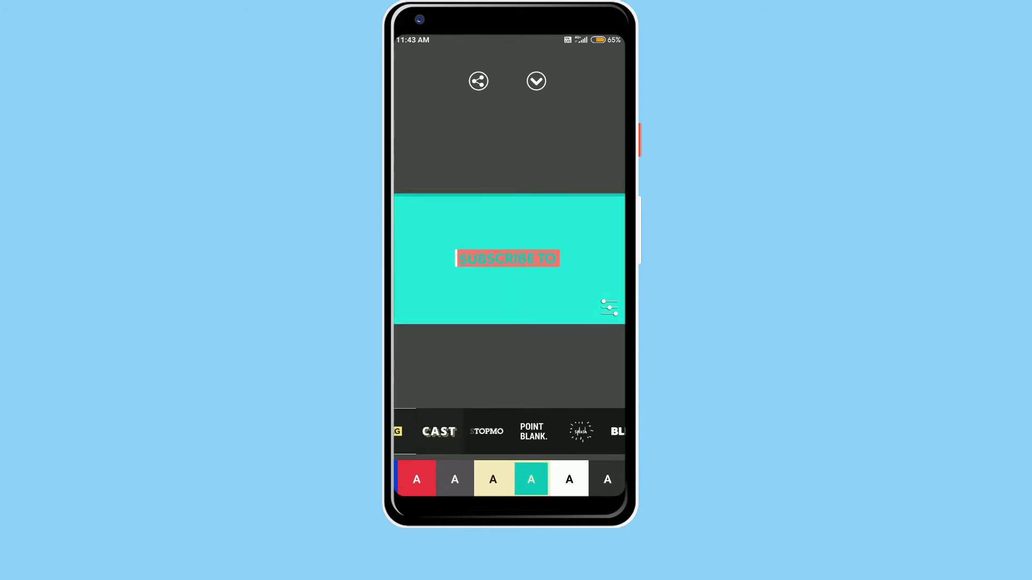
pyautogui.moveTo(493, 480)
pyautogui.mouseDown()
pyautogui.moveTo(505, 475)
pyautogui.moveTo(436, 477)
pyautogui.mouseUp()
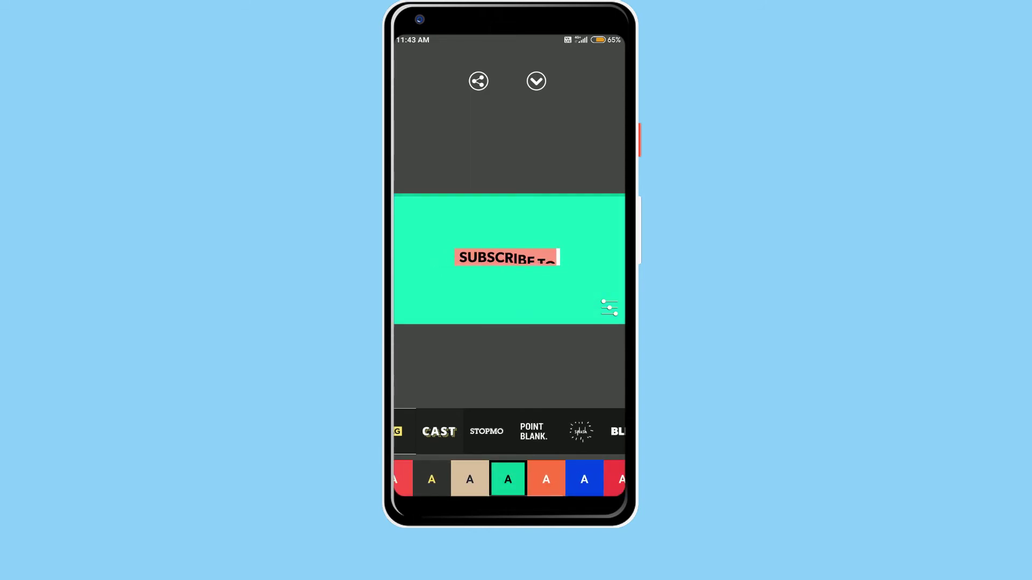
pyautogui.click(536, 81)
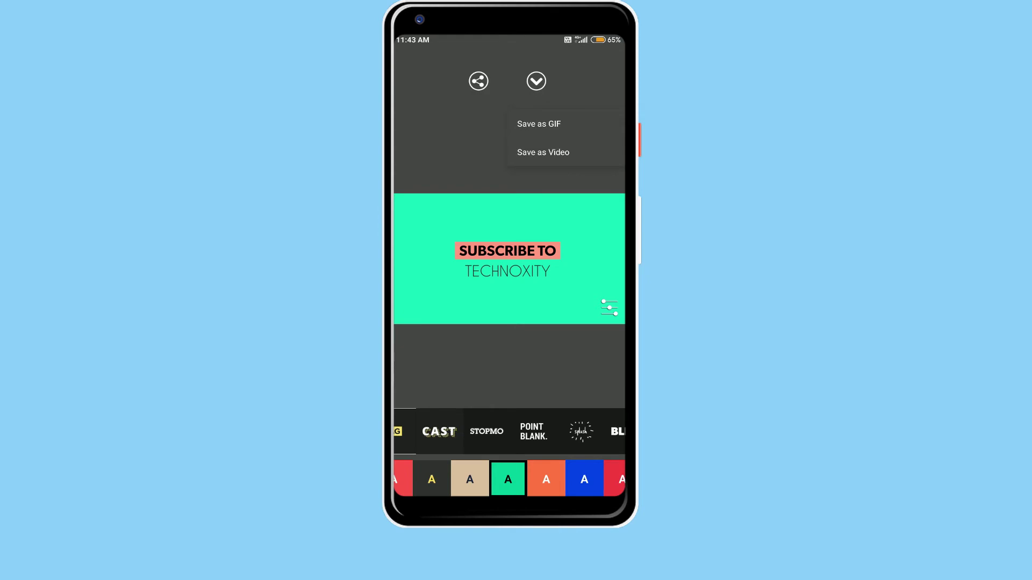
# Export the Cast-style SUBSCRIBE TO TECHNOXITY animation as a 1080p mp4 via Save as Video.
pyautogui.click(543, 151)
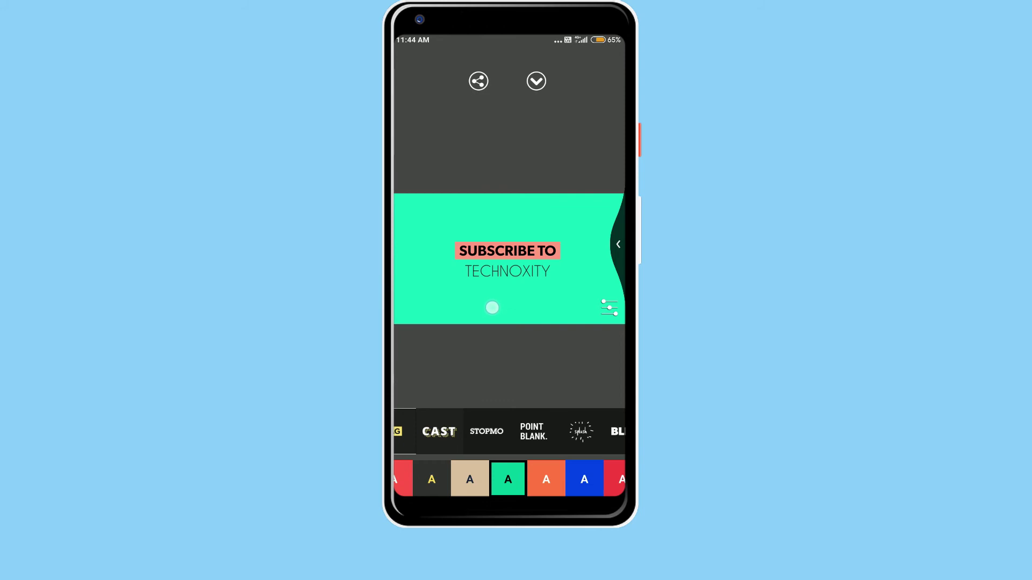
# Leave the video preview and return to the Subscribe to Technoxity text screen.
pyautogui.click(492, 308)
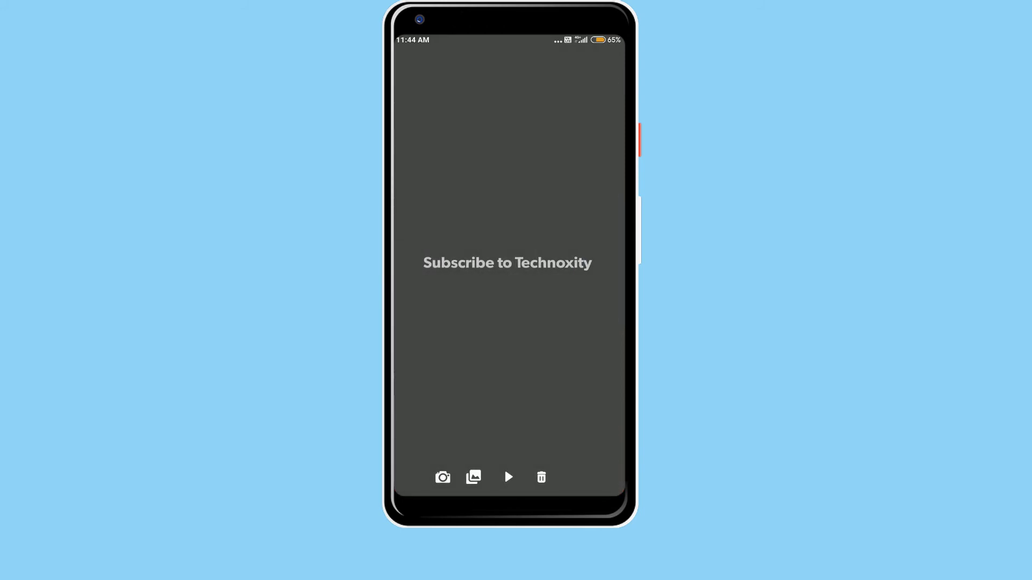